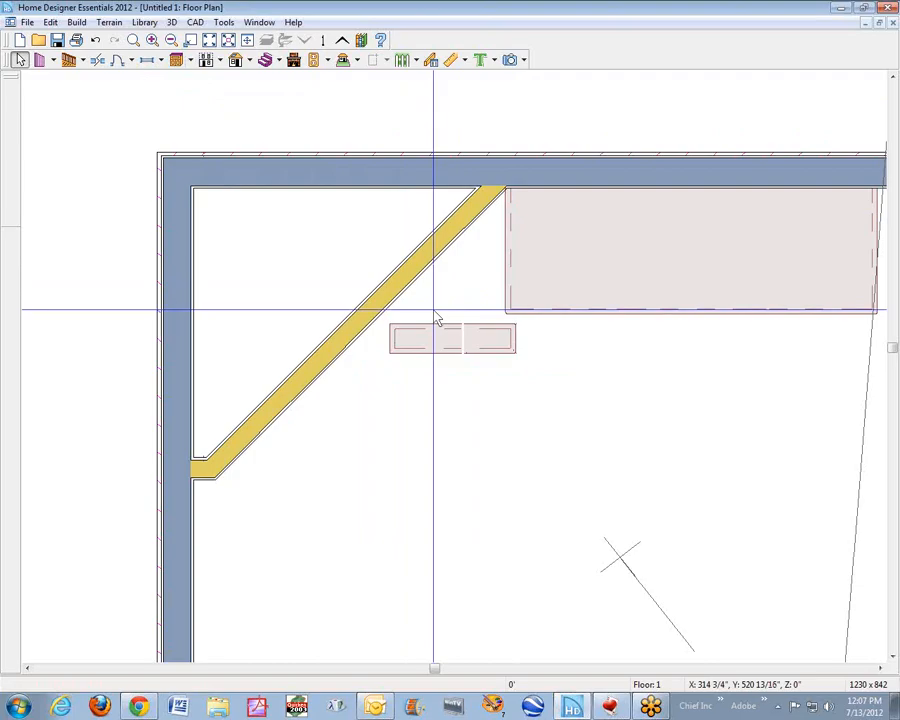
- Move the freestanding 4" deep base cabinet against the cabinet run so their front edges line up
left_click(578, 426)
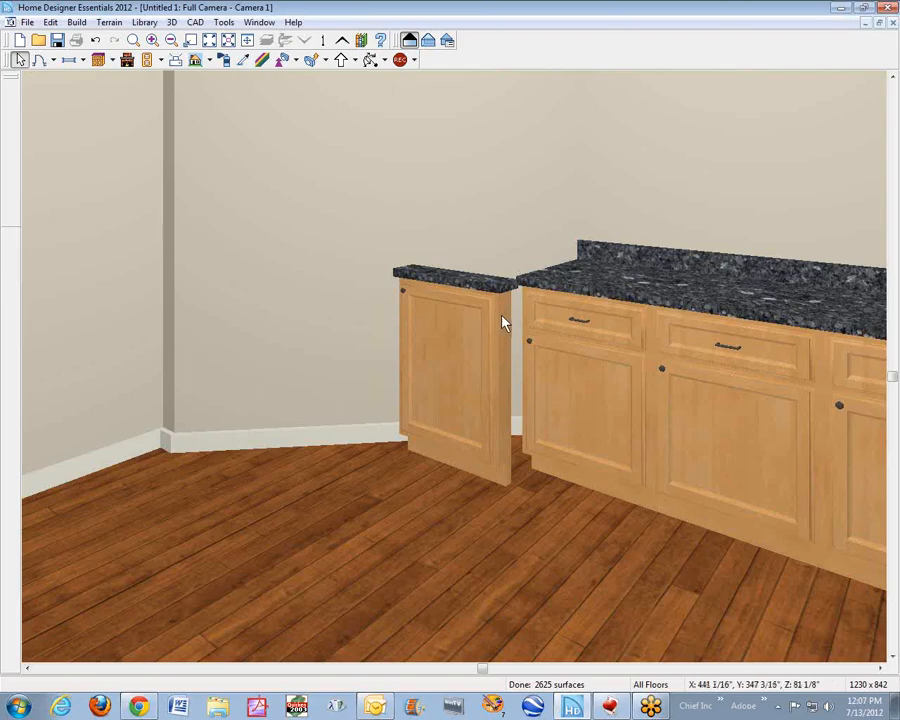
key("ctrl+Tab")
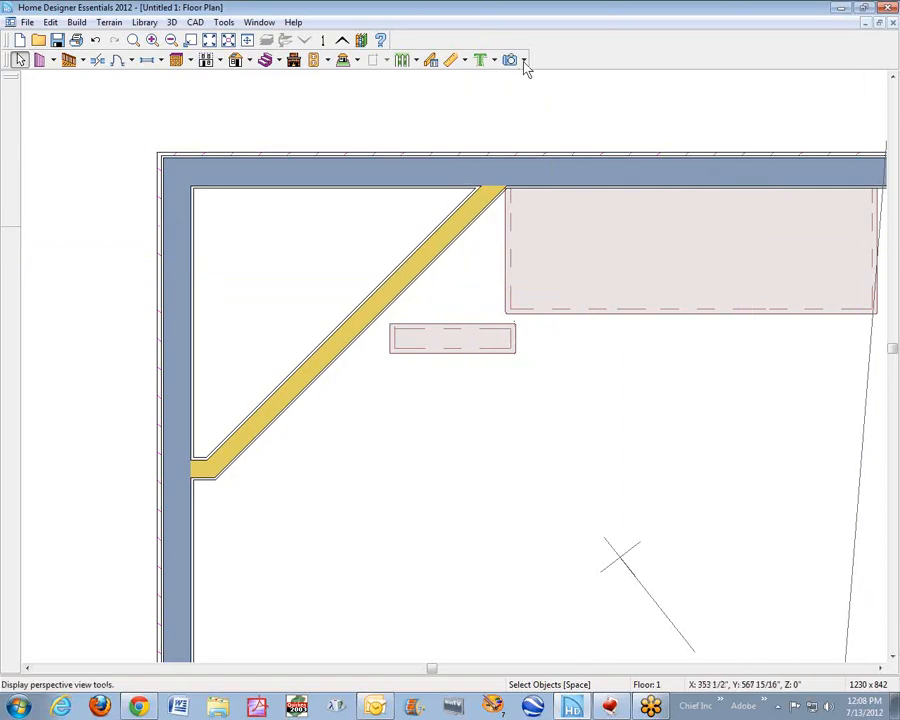
left_click(133, 40)
left_click_drag(328, 253, 613, 393)
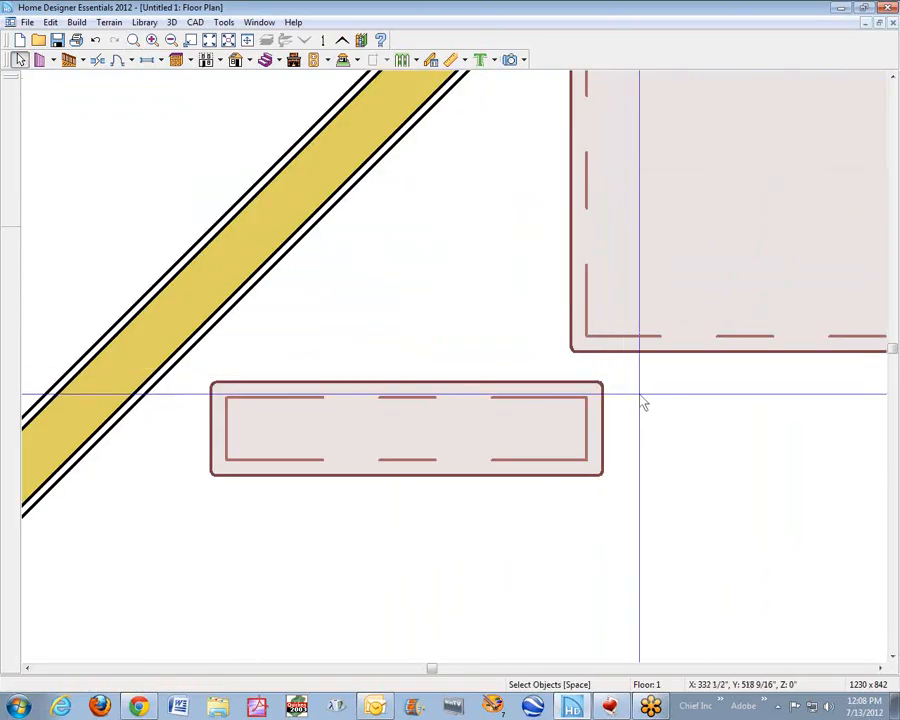
left_click(495, 437)
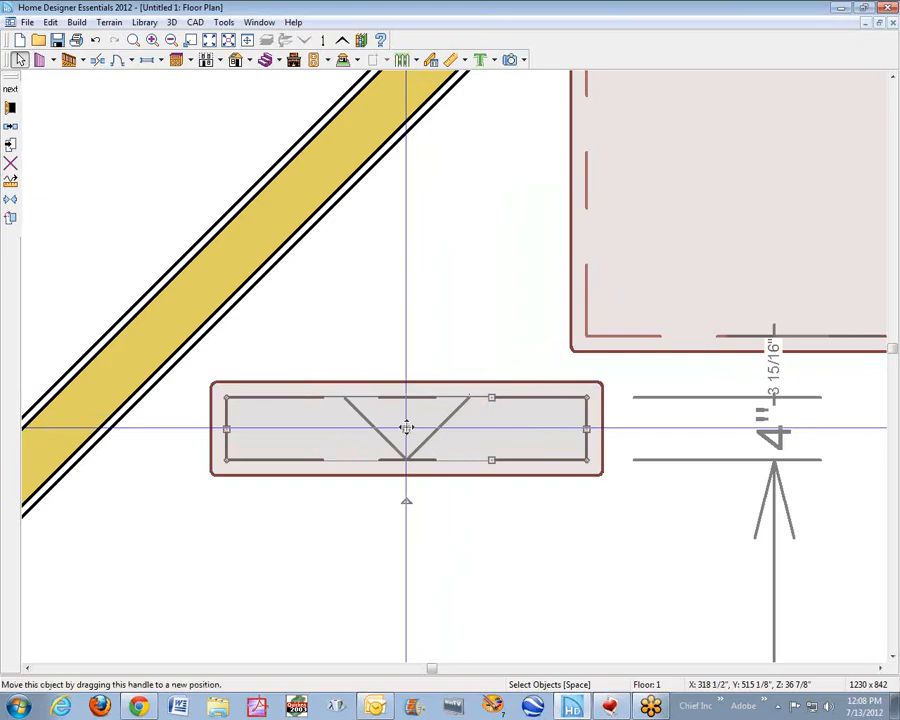
left_click_drag(407, 426, 408, 304)
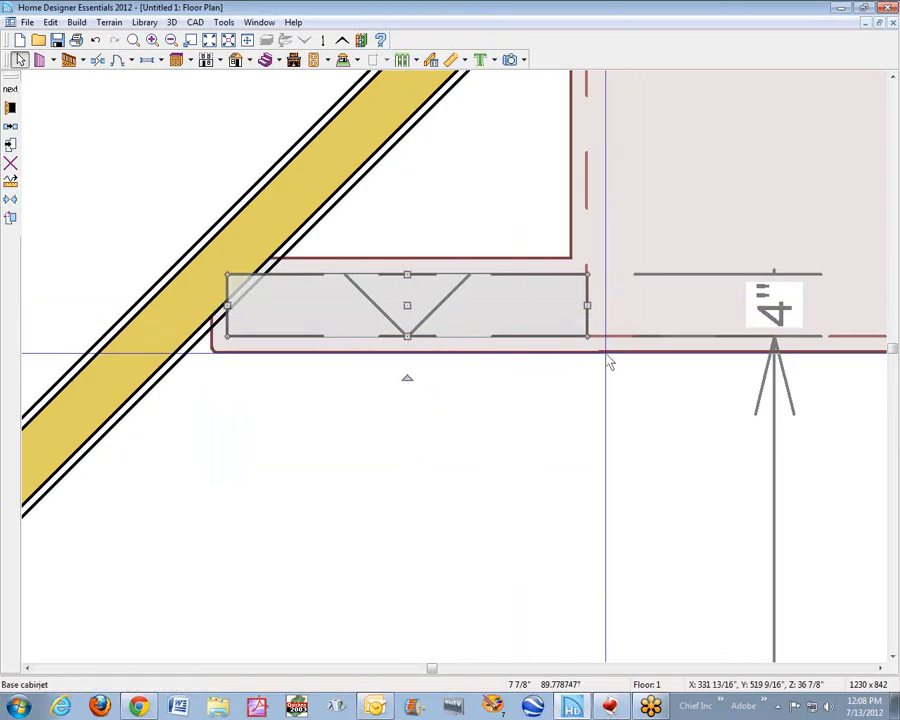
- Inspect the front alignment between the moved cabinet and its neighbour, up close in plan and in the 3D camera view
scroll(597, 366, "up", 2)
scroll(595, 359, "up", 2)
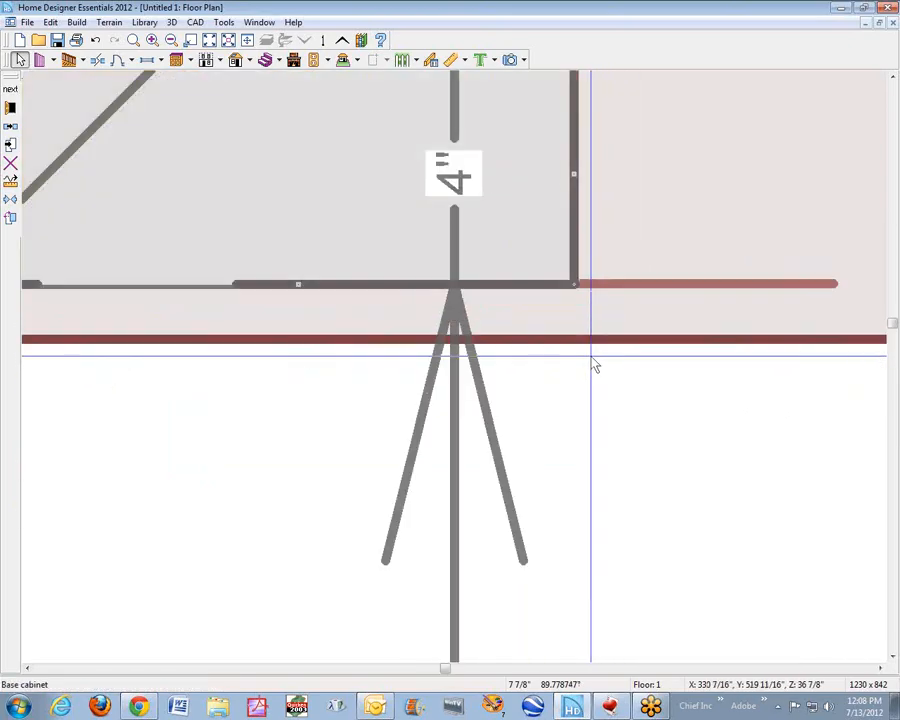
scroll(615, 342, "up", 2)
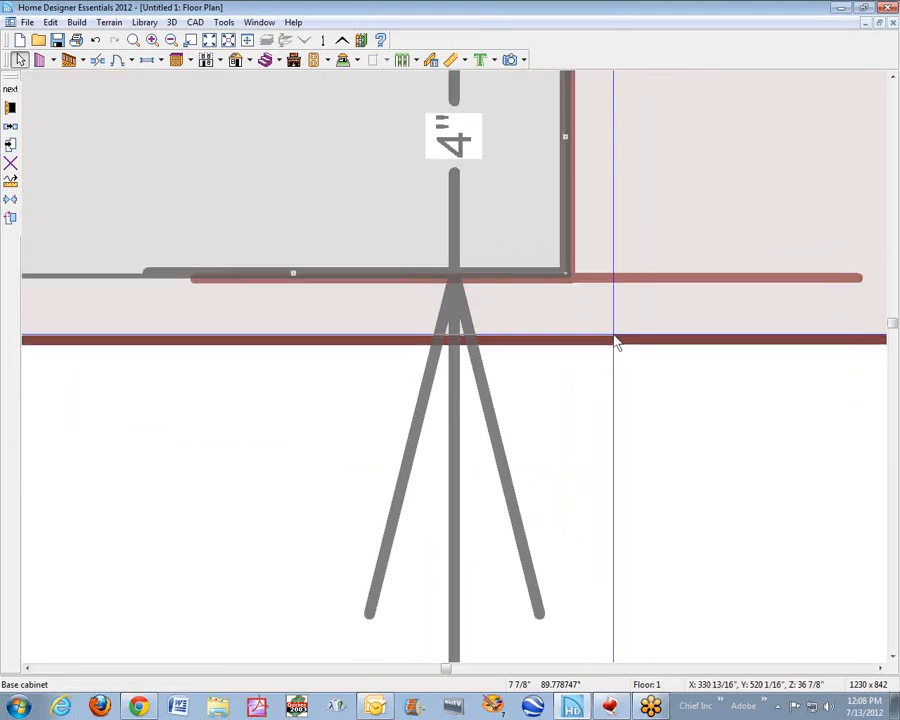
scroll(616, 342, "up", 1)
scroll(615, 342, "down", 5)
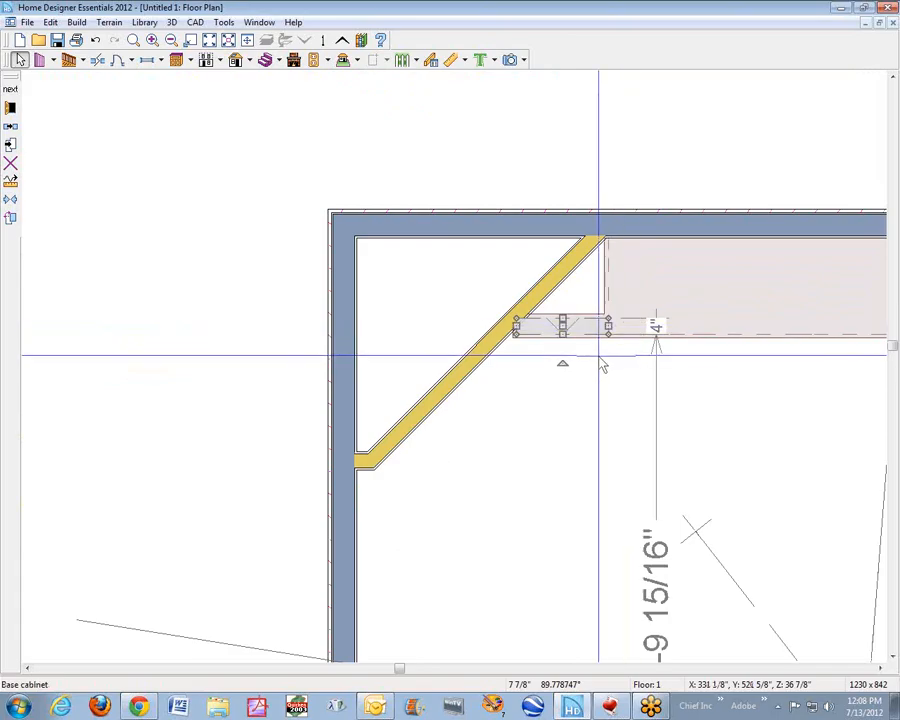
left_click(588, 397)
key("ctrl+Tab")
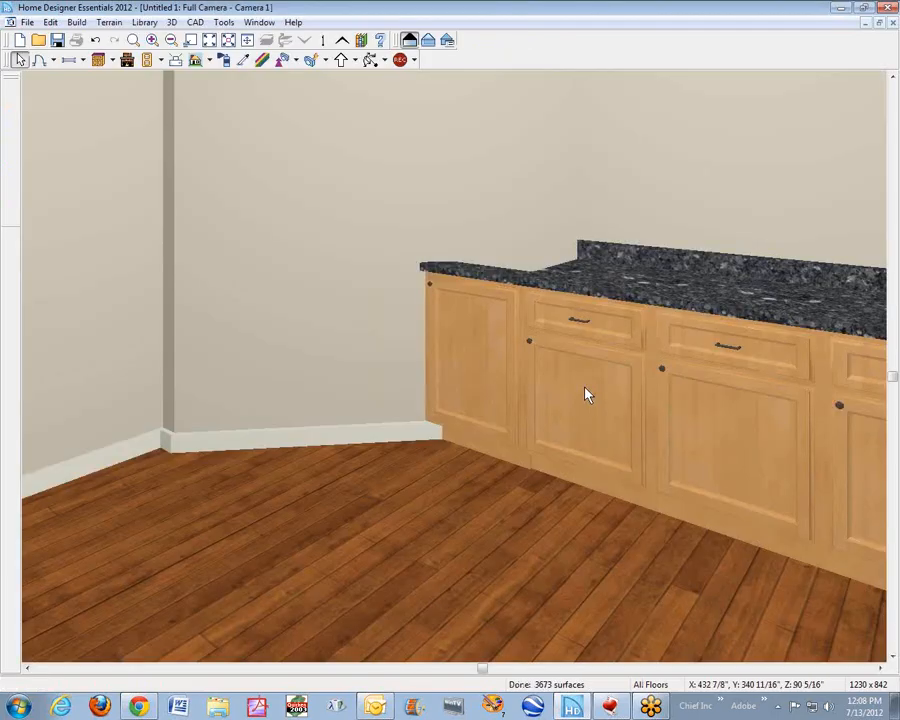
scroll(490, 333, "up", 5)
left_click(490, 333)
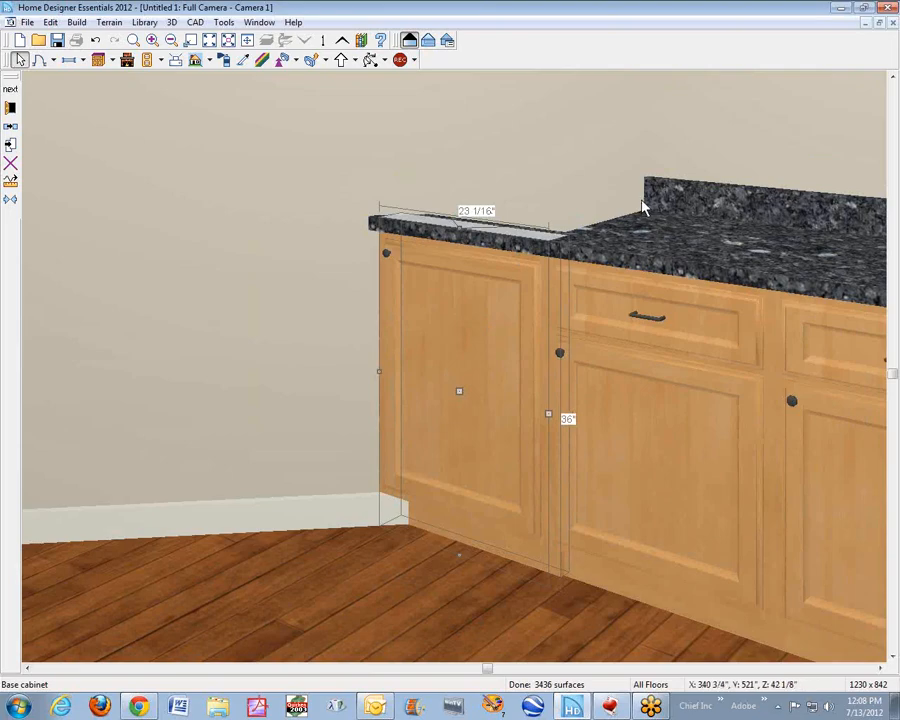
key("Escape")
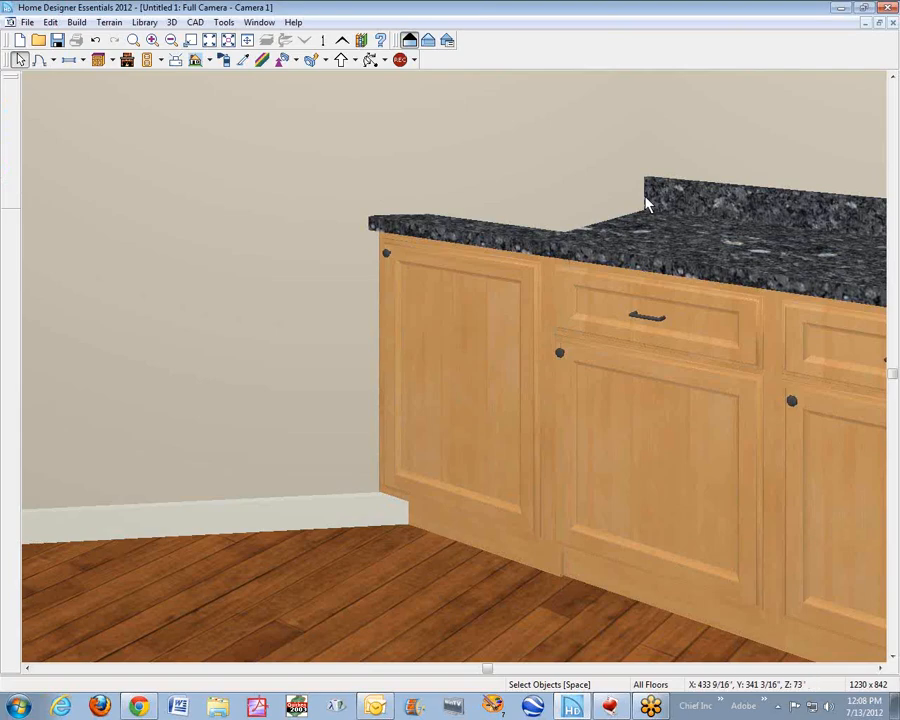
- Extend the back of the shallow base cabinet to the exterior wall, making it 2' deep
key("ctrl+Tab")
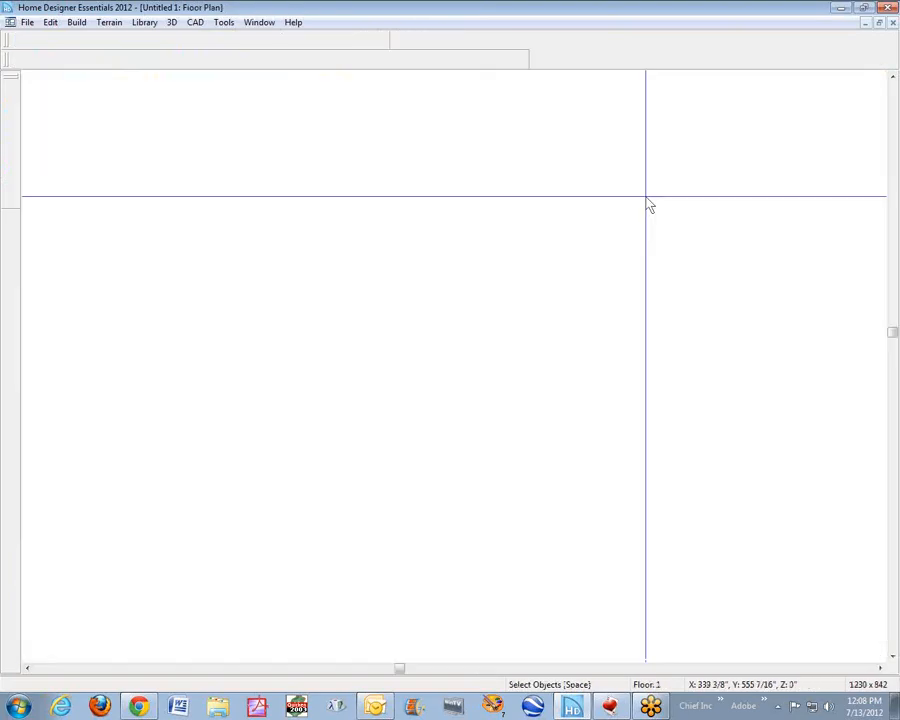
scroll(585, 292, "up", 4)
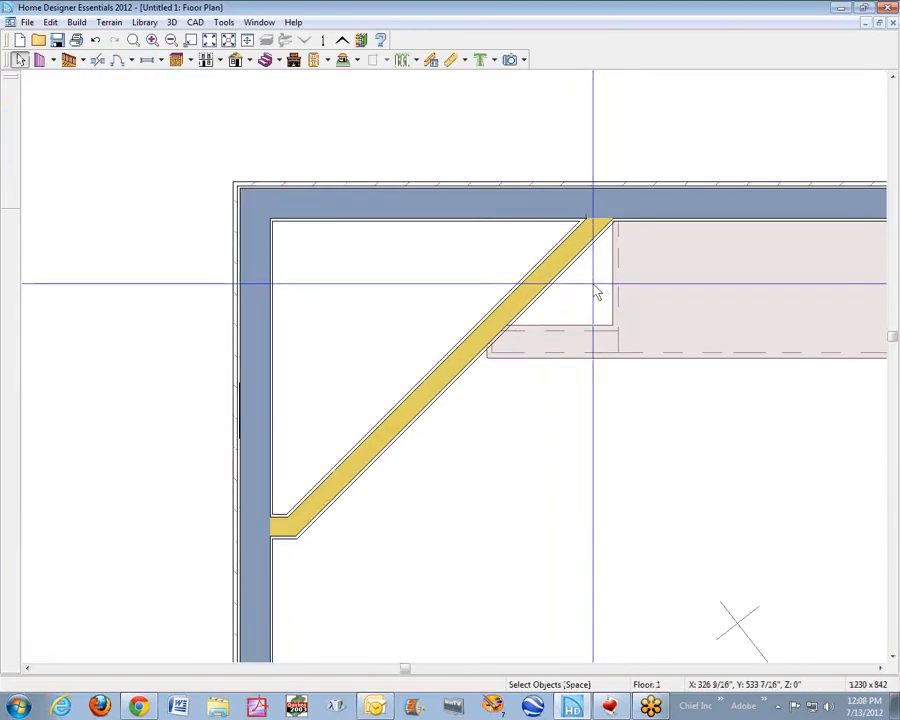
left_click(529, 392)
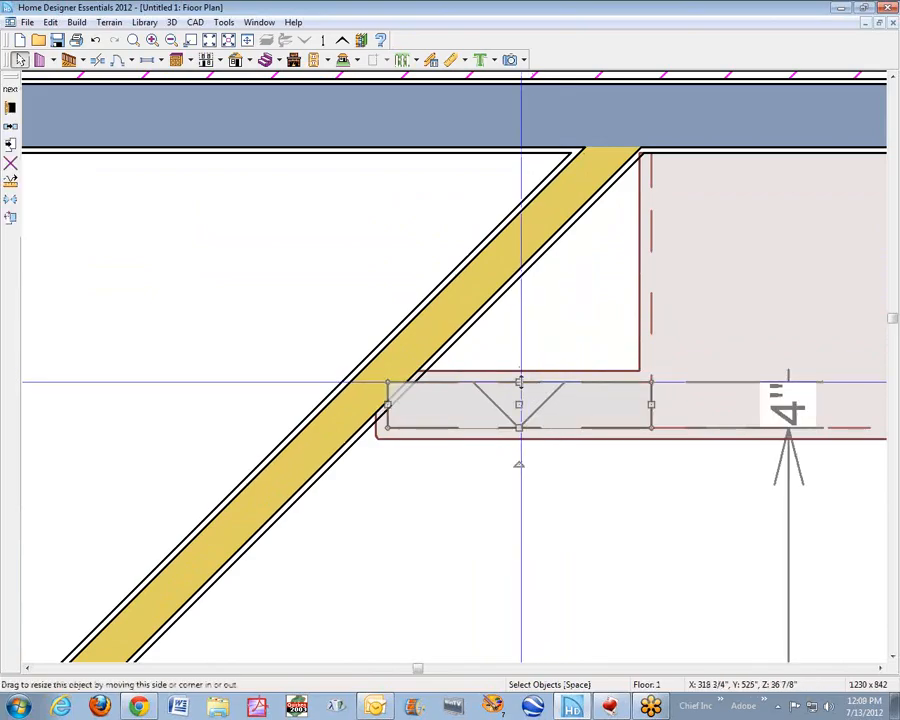
left_click_drag(519, 383, 581, 150)
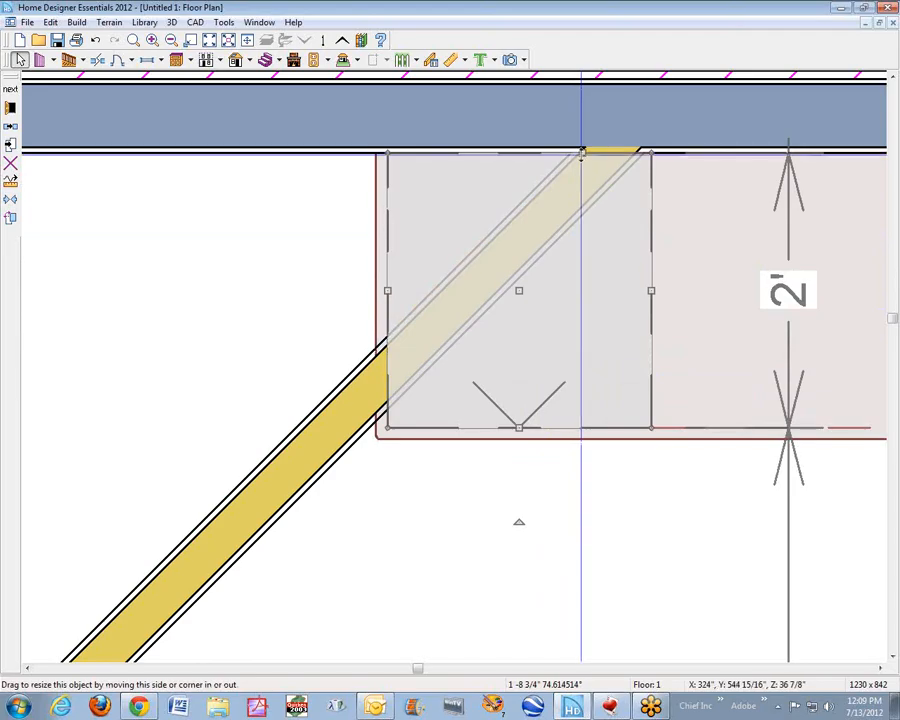
key("Delete")
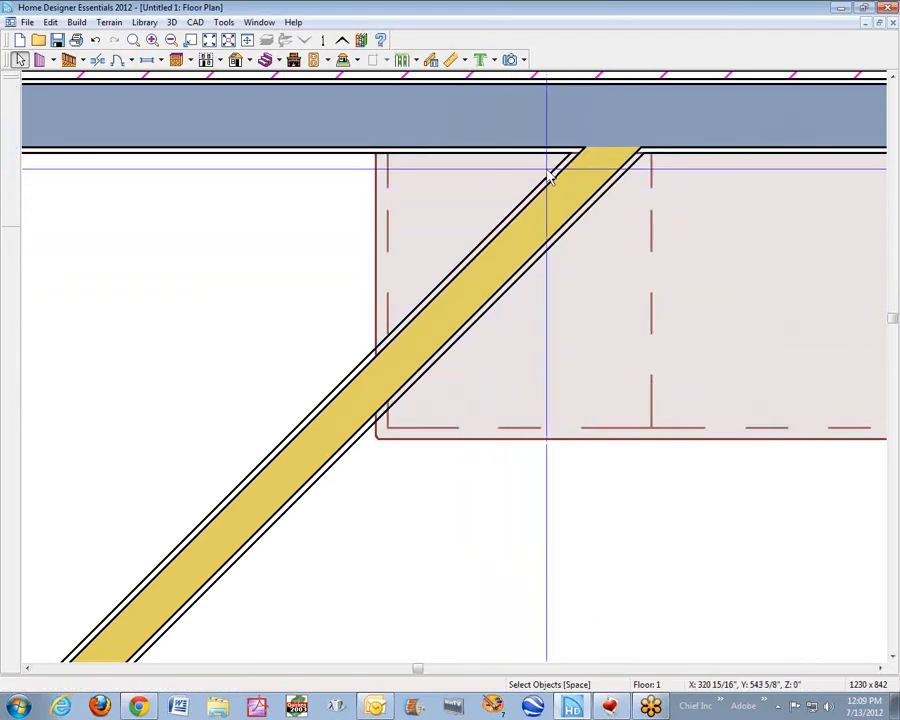
- Examine how the deepened cabinet and its countertop meet the diagonal wall in the 3D camera view and in plan
key("ctrl+Tab")
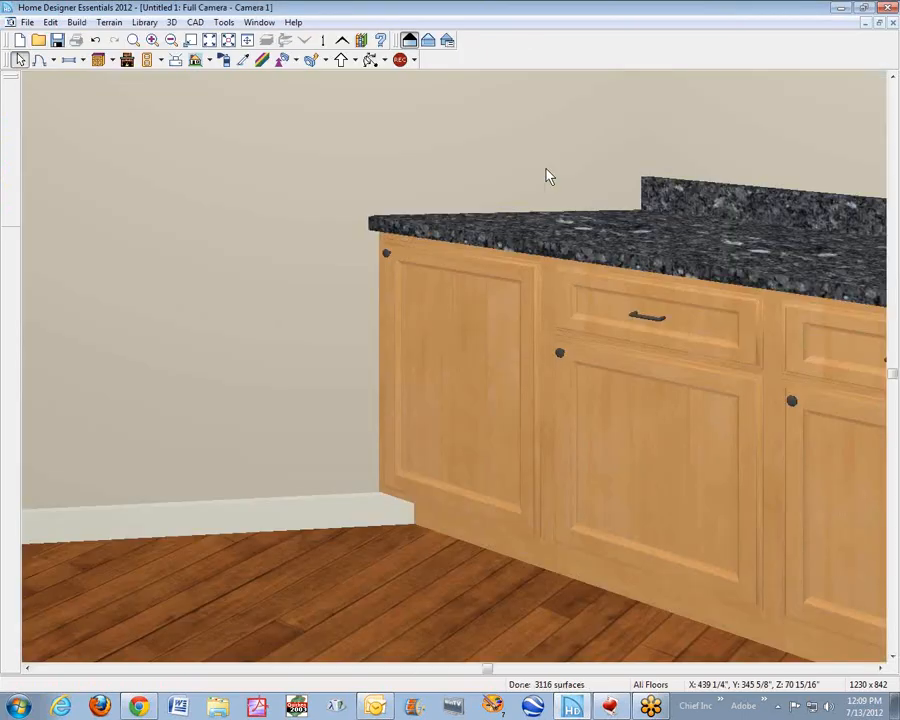
scroll(516, 174, "down", 3)
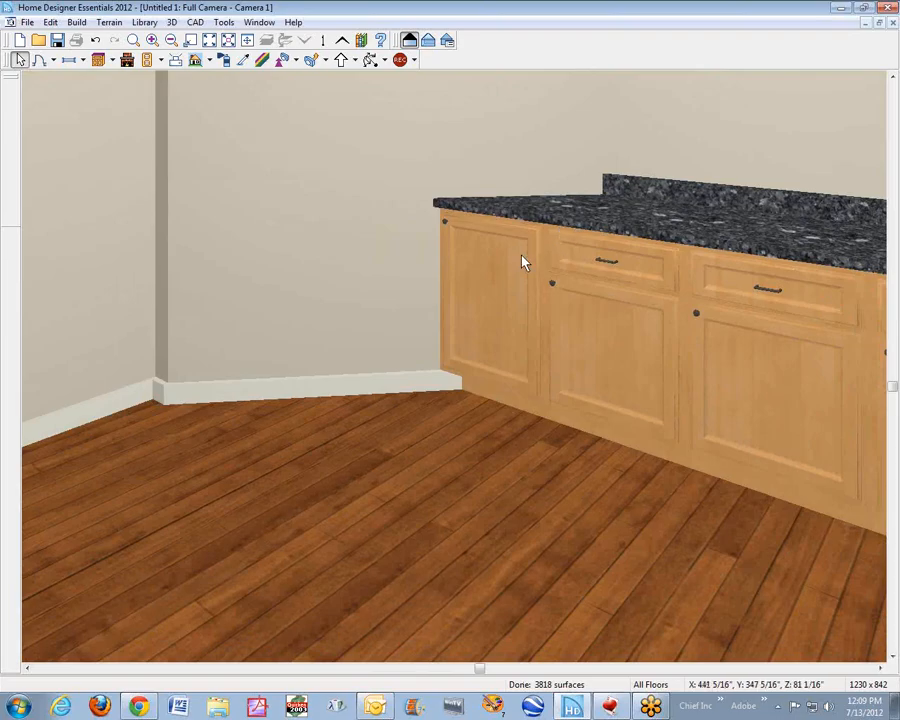
key("ctrl+Tab")
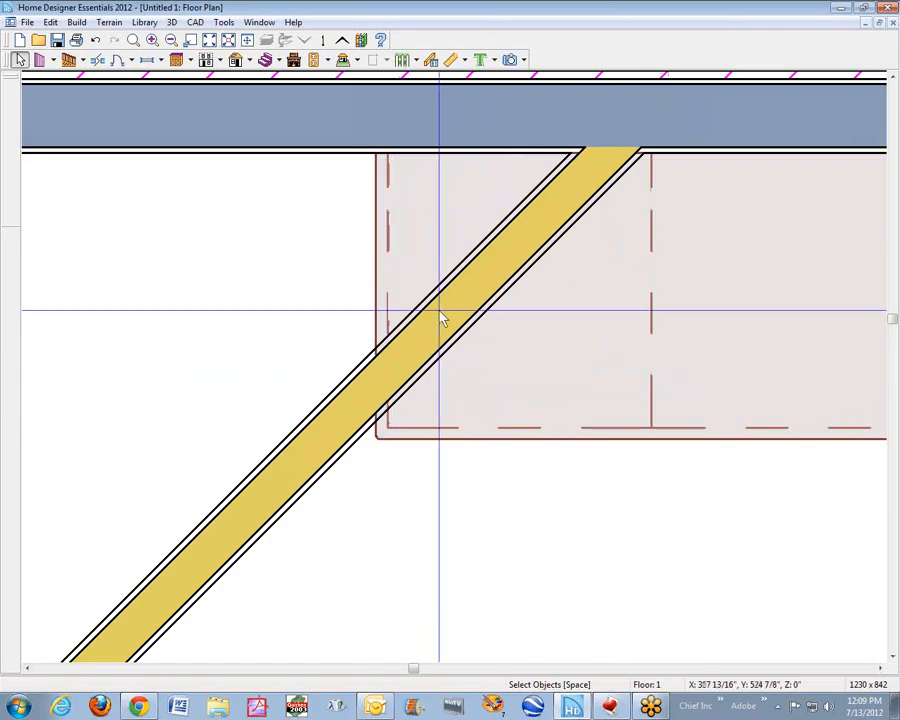
left_click(519, 428)
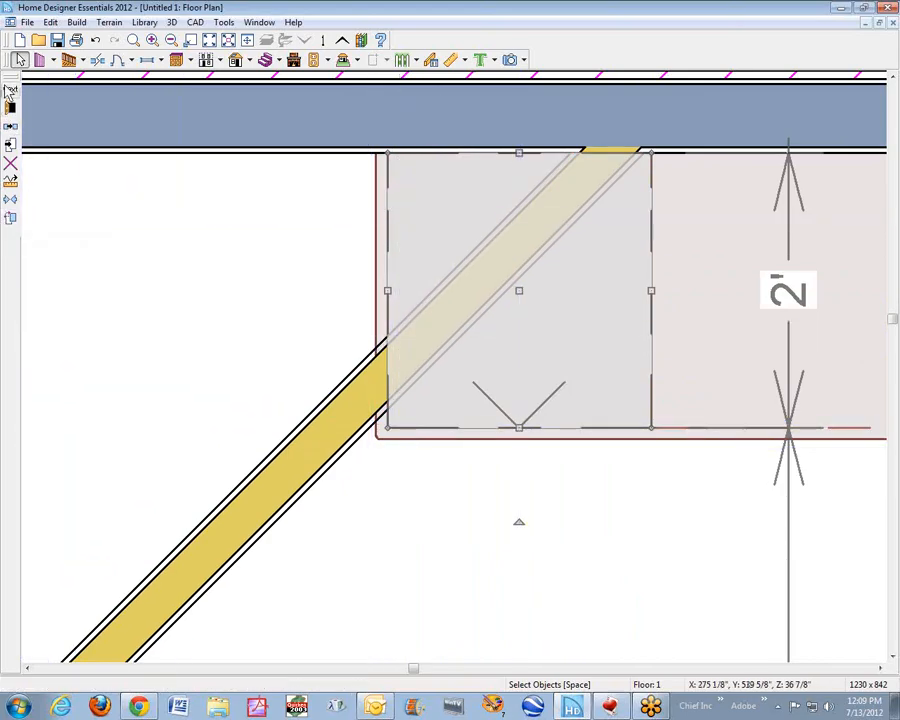
left_click(9, 213)
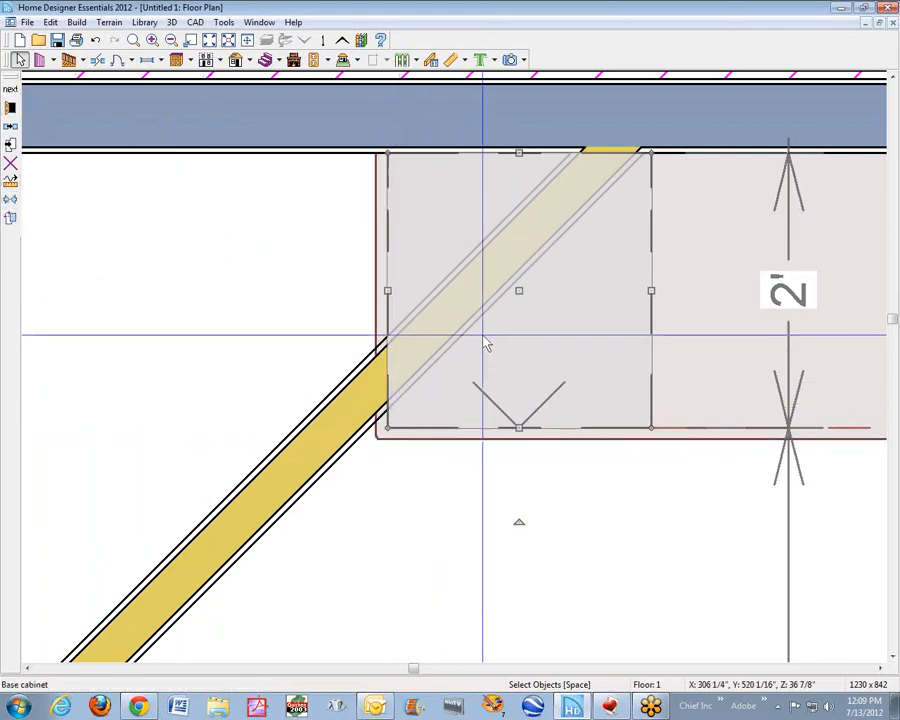
left_click(588, 210)
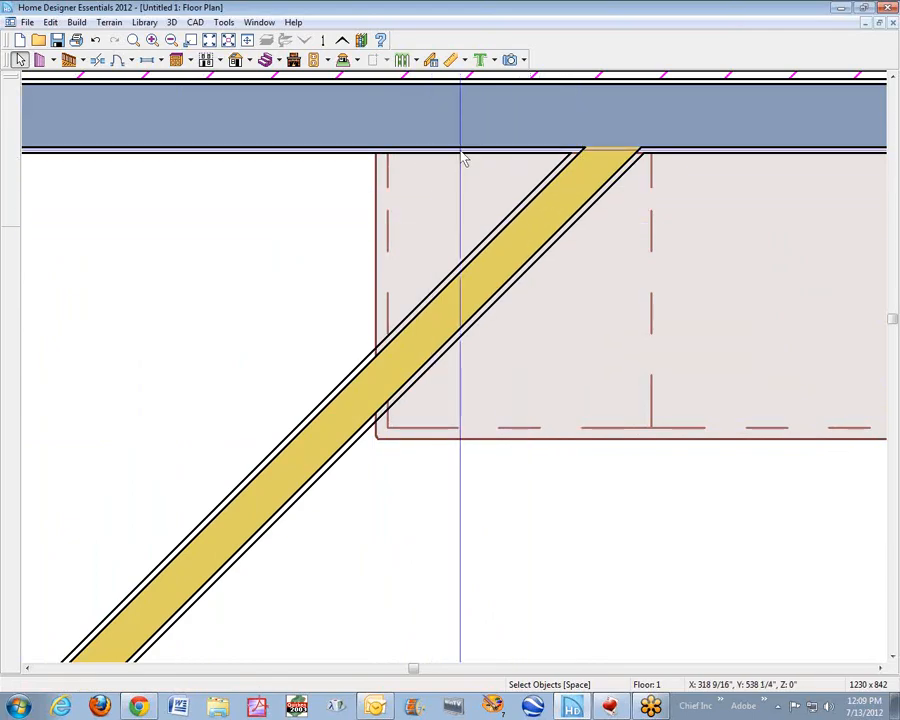
scroll(499, 258, "down", 4)
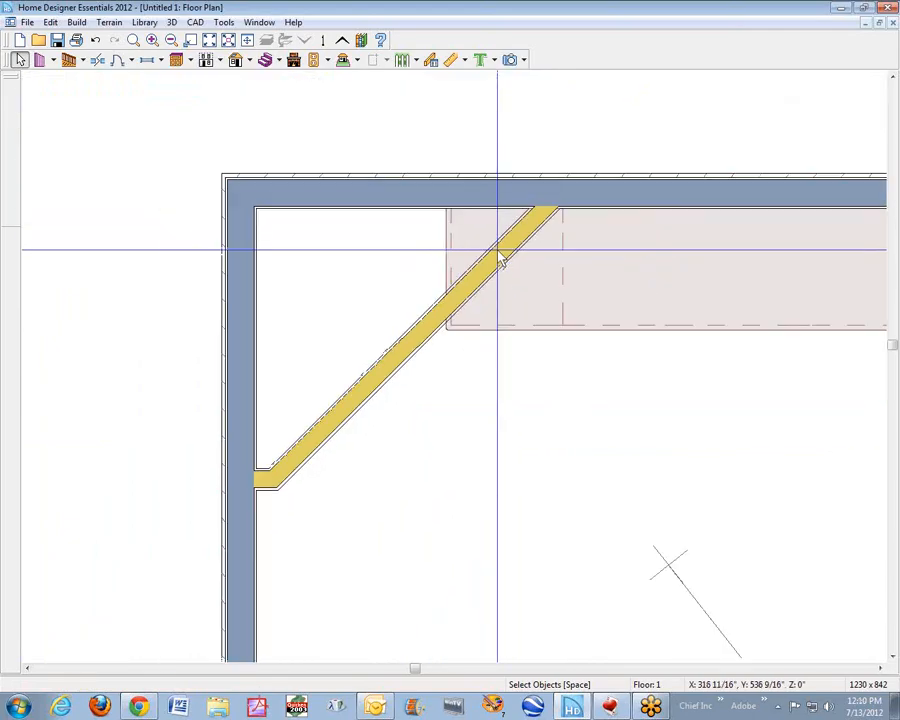
key("ctrl+Tab")
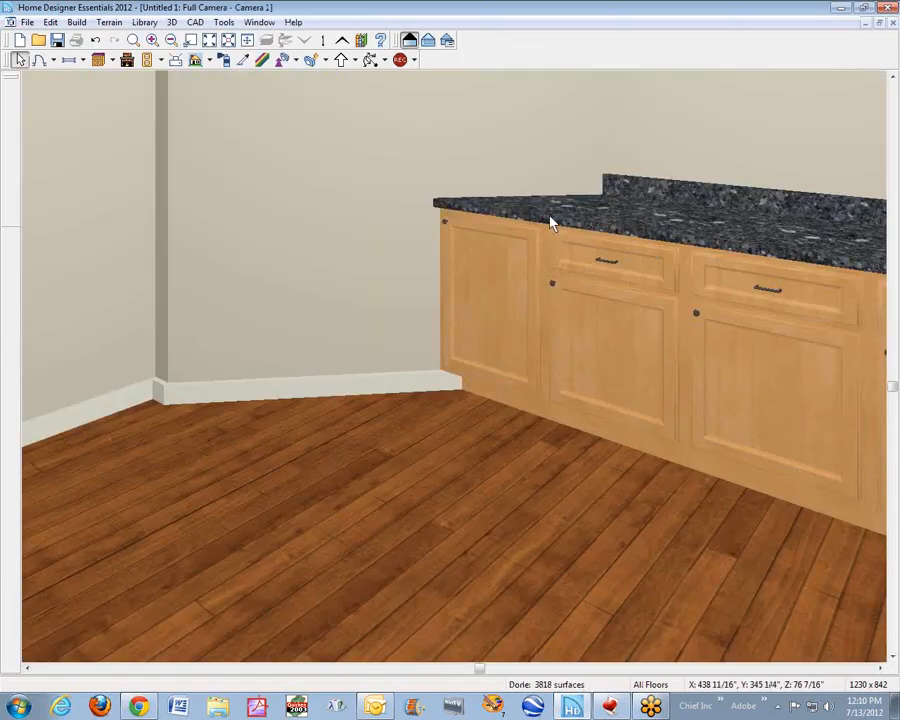
- Draw a closed rectangle about 1'-2 1/4" wide with Text Line with Arrow in the corner behind the diagonal wall
key("ctrl+Tab")
scroll(499, 222, "up", 3)
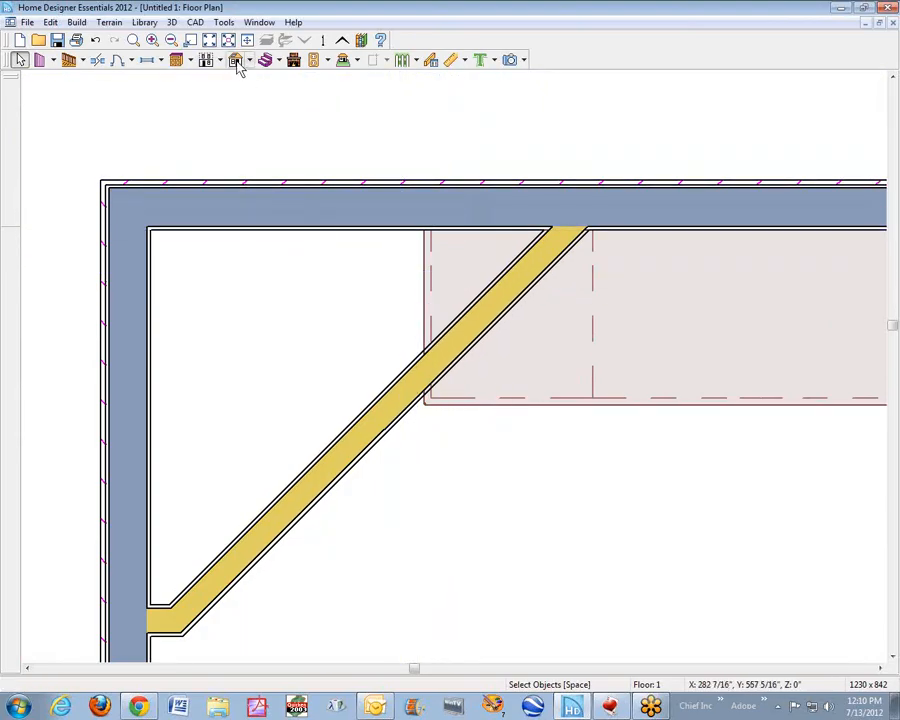
left_click(196, 22)
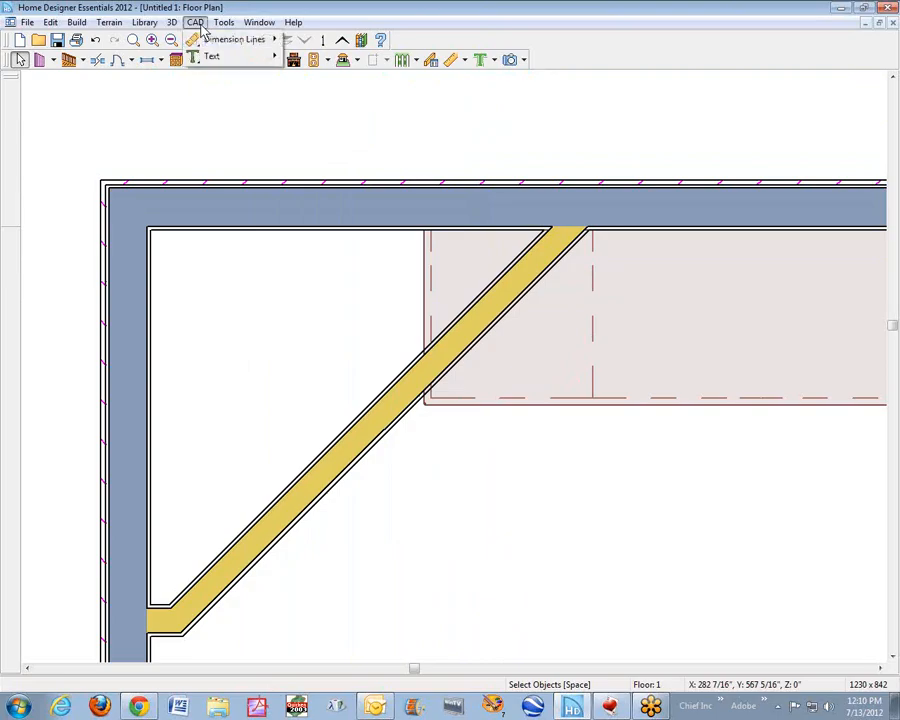
mouse_move(197, 46)
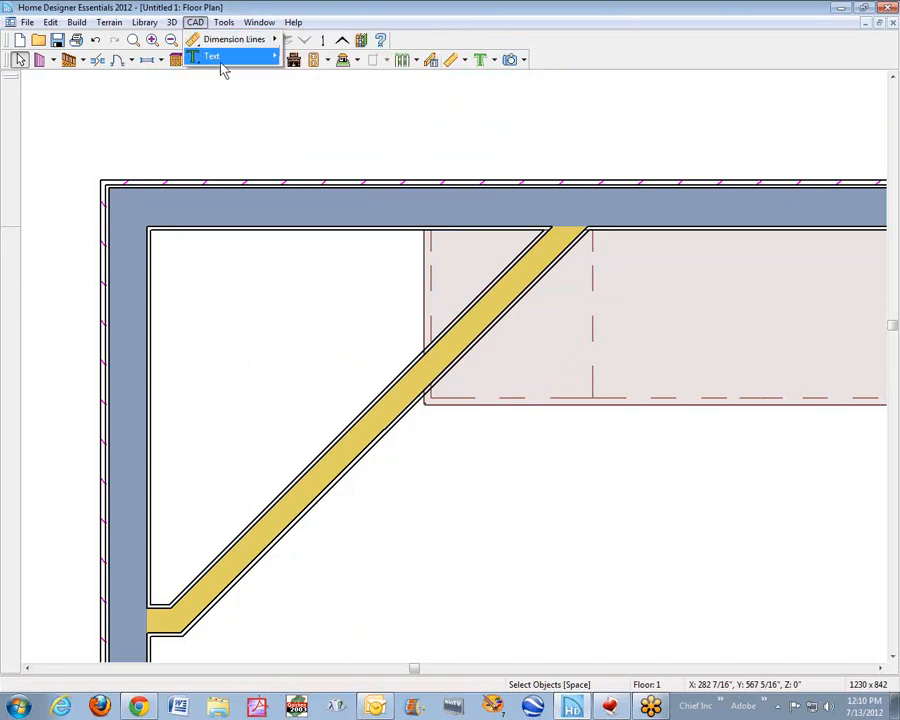
mouse_move(220, 68)
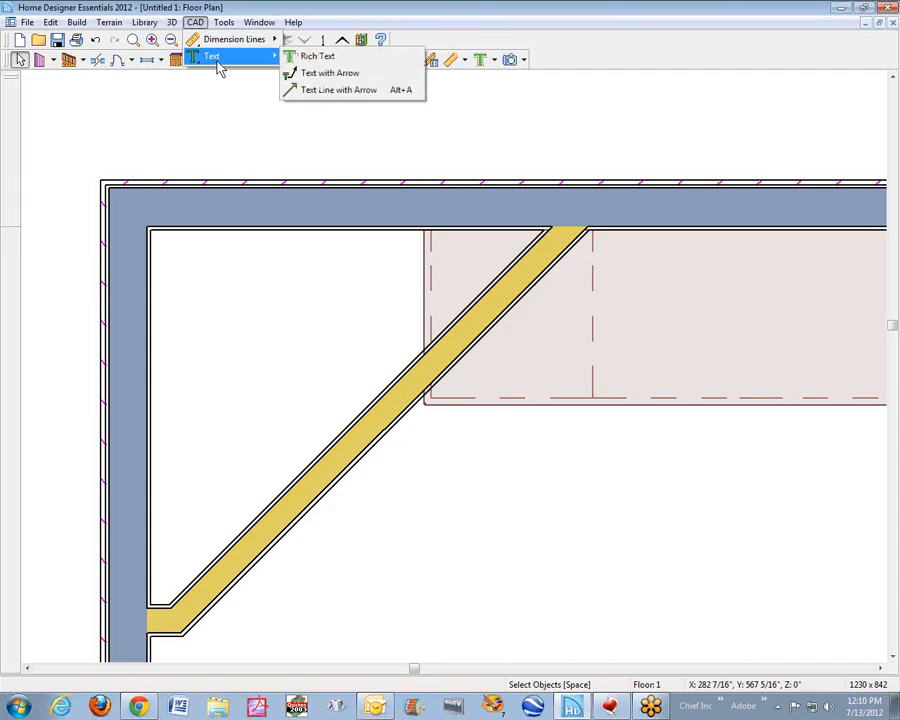
left_click(298, 89)
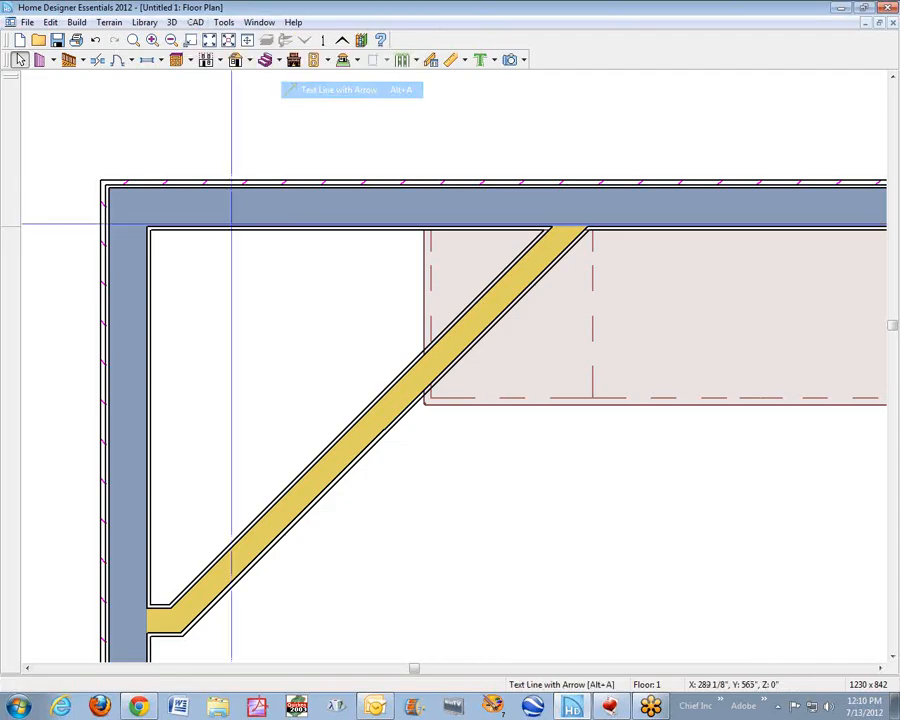
left_click_drag(220, 276, 319, 275)
left_click(319, 276)
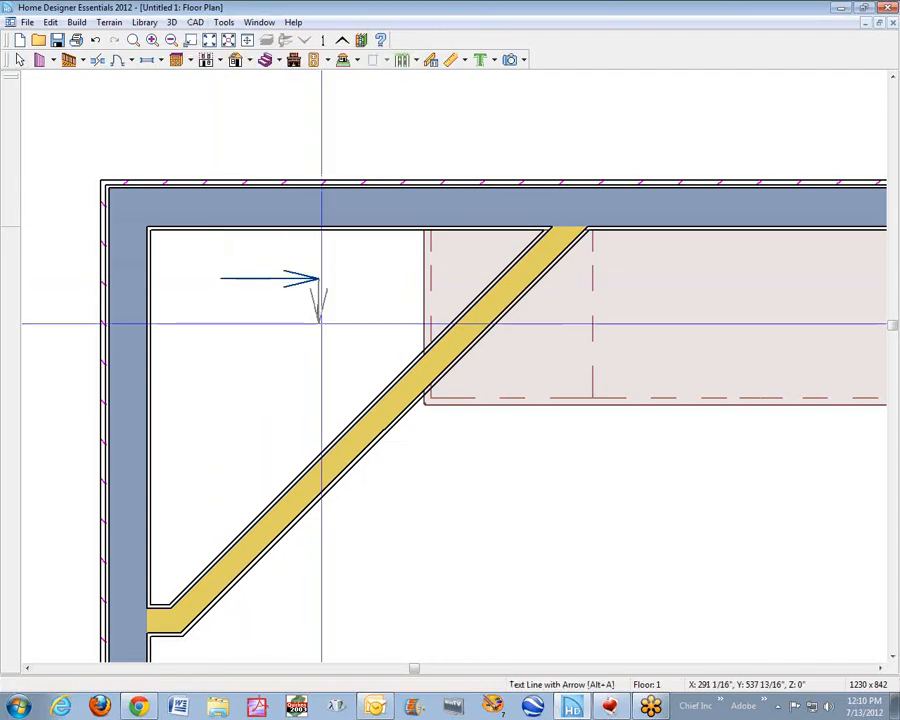
left_click(319, 371)
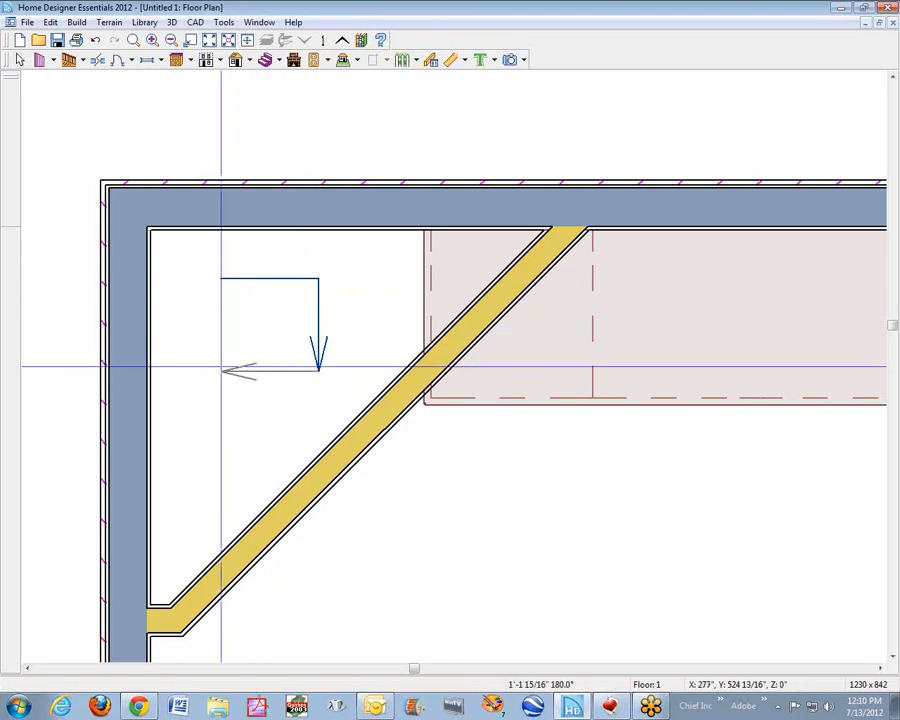
left_click(220, 370)
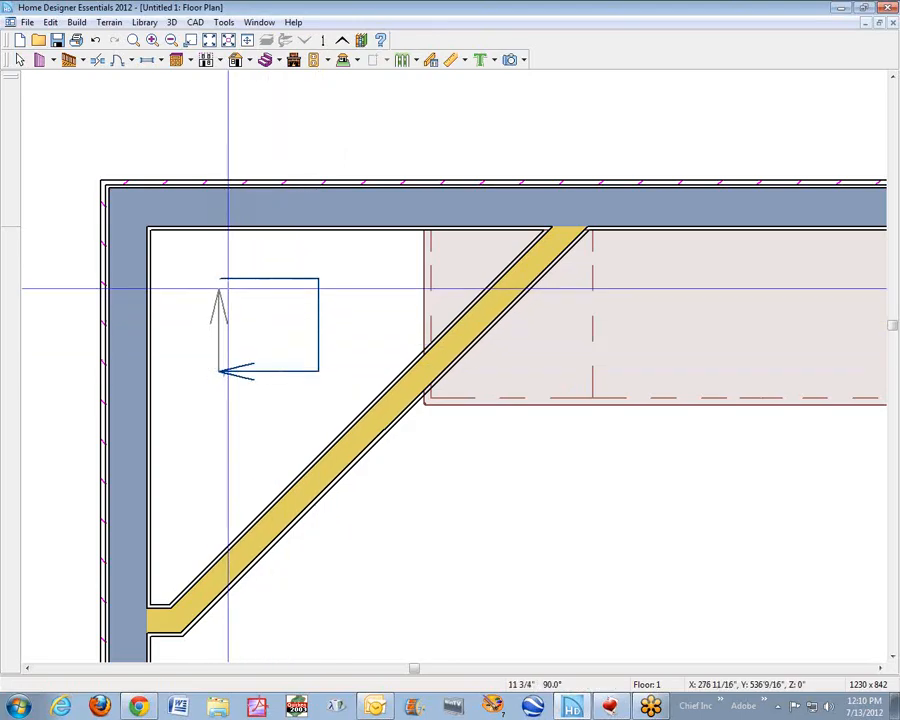
left_click(227, 277)
left_click(220, 292)
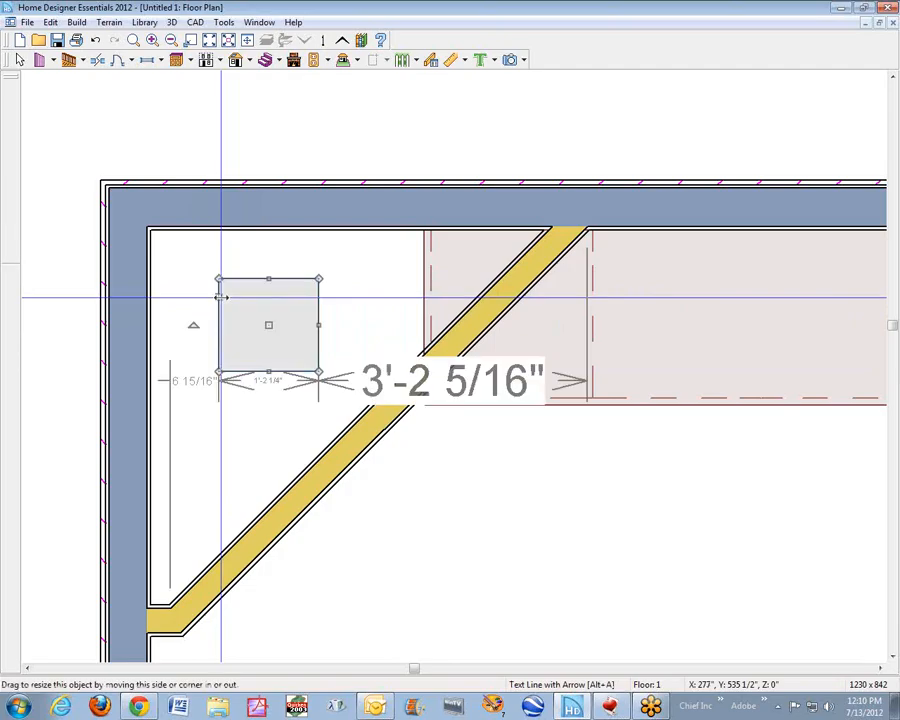
- Give the rectangle behind the diagonal wall a solid white fill
left_click_drag(219, 298, 220, 295)
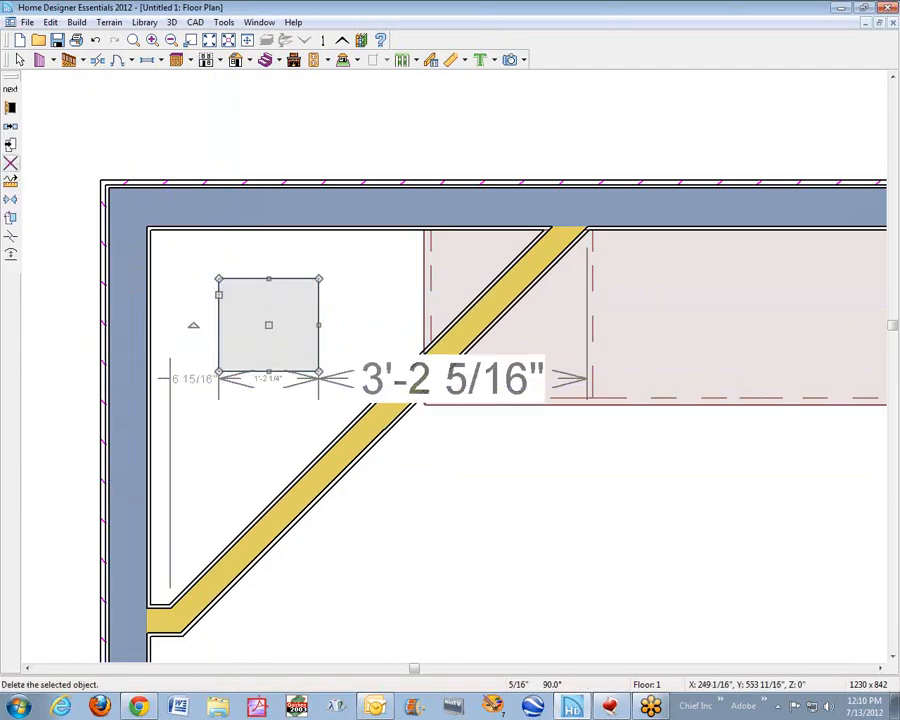
left_click(10, 110)
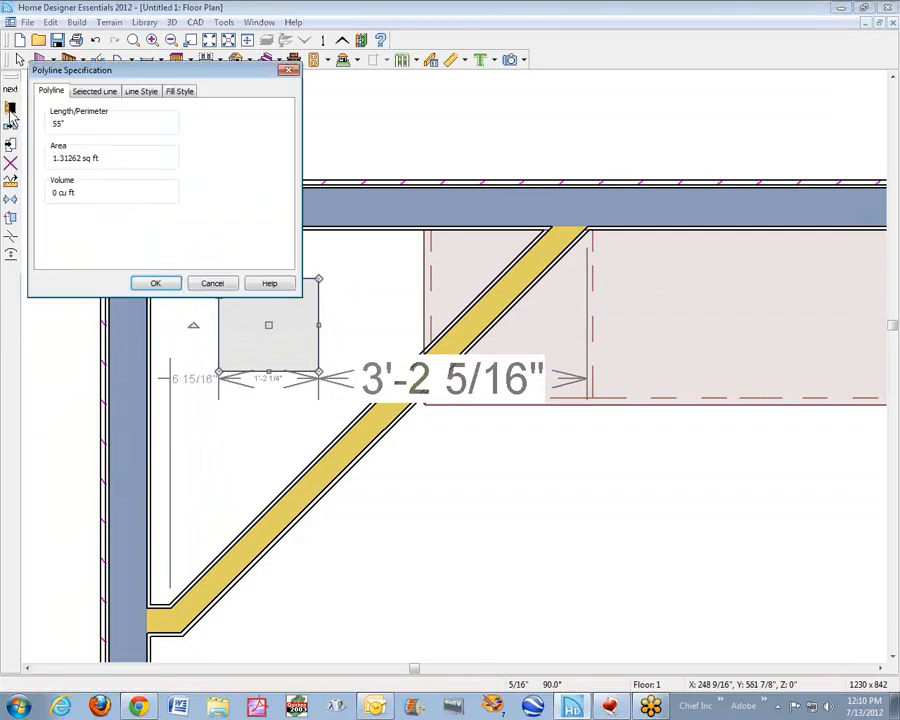
left_click(181, 92)
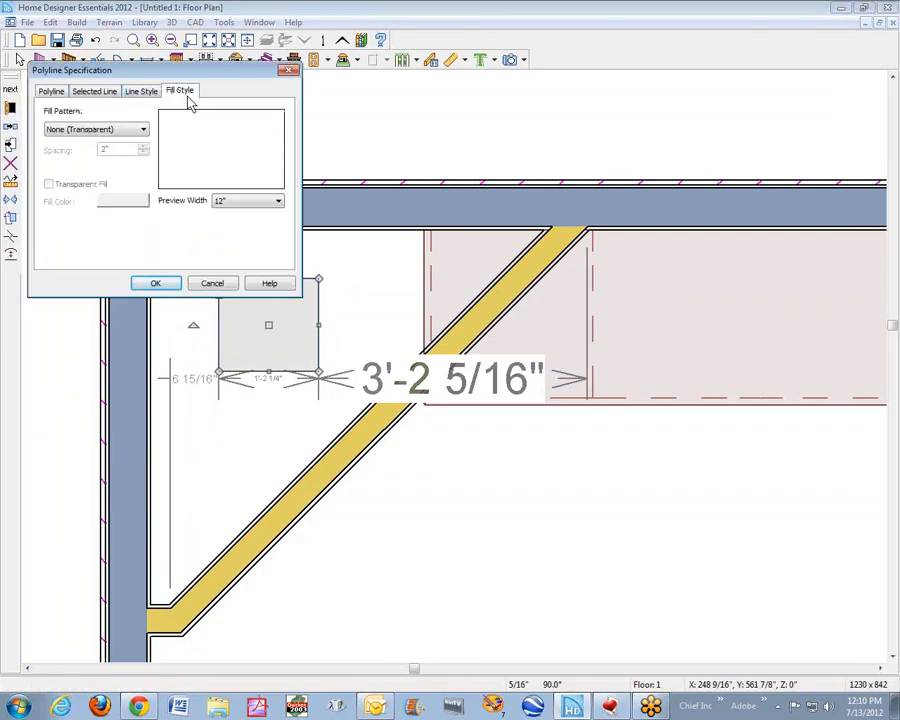
left_click(142, 131)
left_click(115, 152)
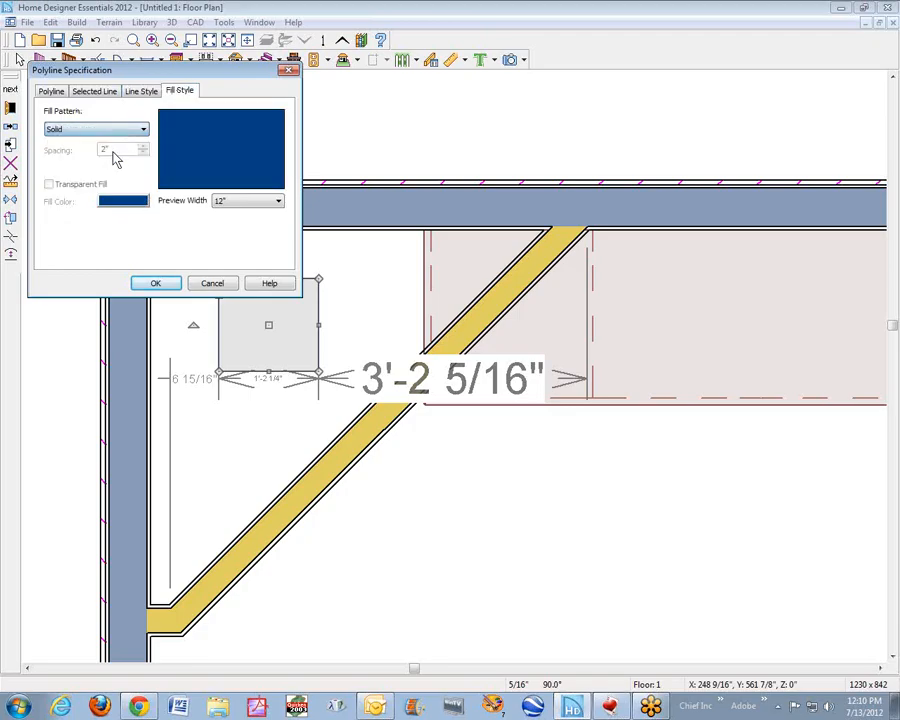
left_click(133, 205)
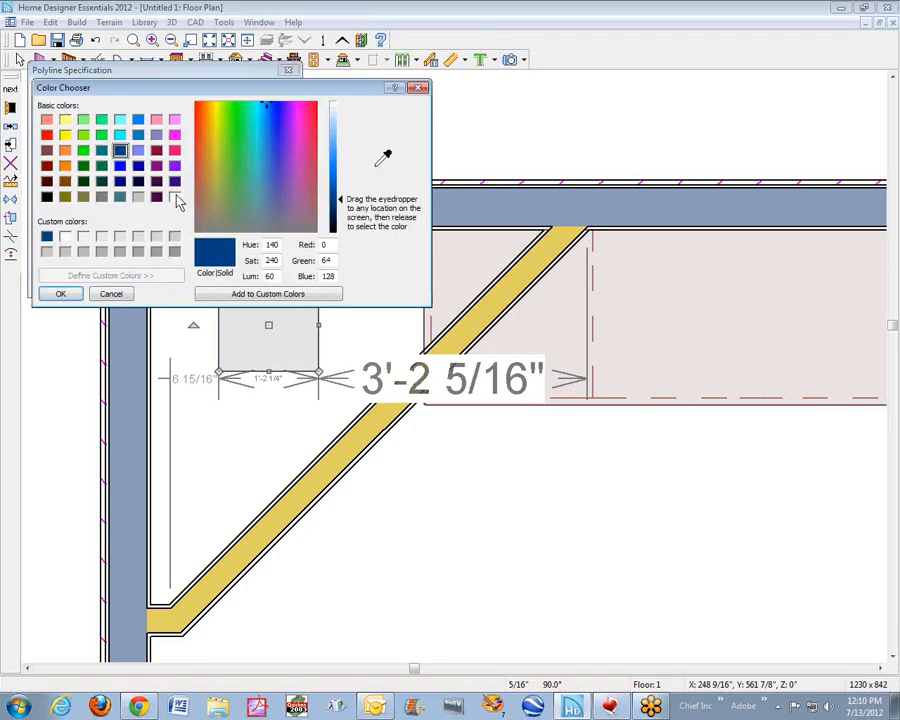
left_click(176, 197)
left_click(62, 294)
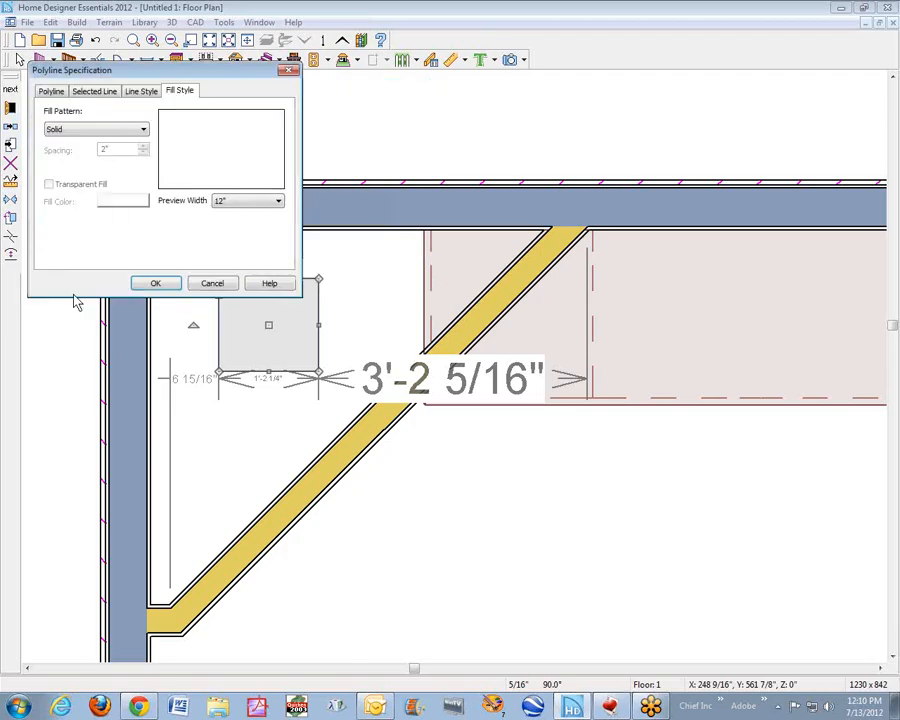
left_click(156, 284)
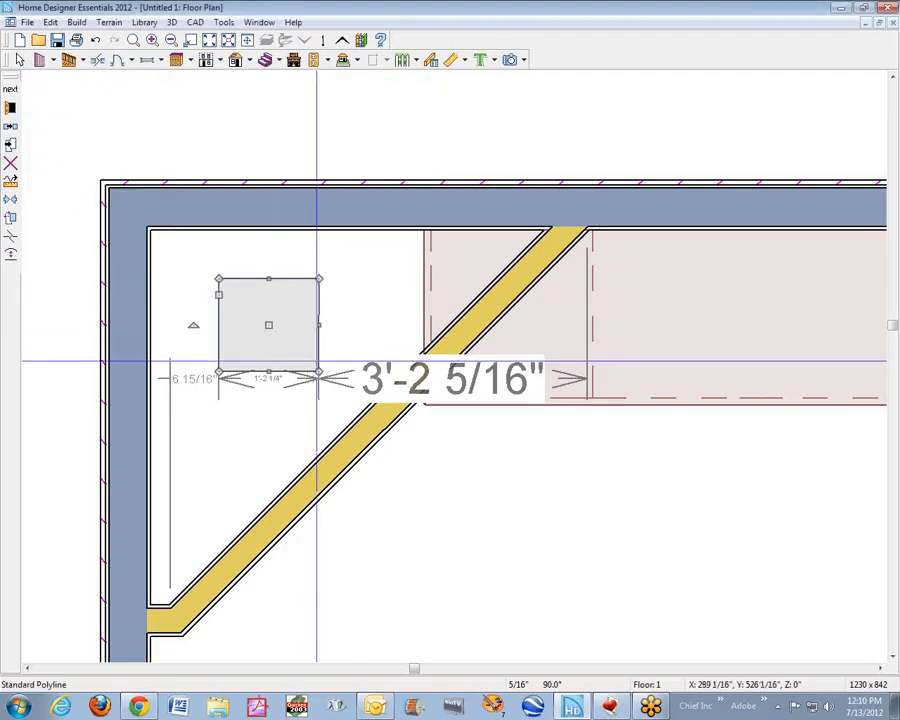
- Reshape the white-filled rectangle into a right triangle by collapsing its corner nearest the diagonal wall
left_click_drag(319, 371, 351, 291)
key("Escape")
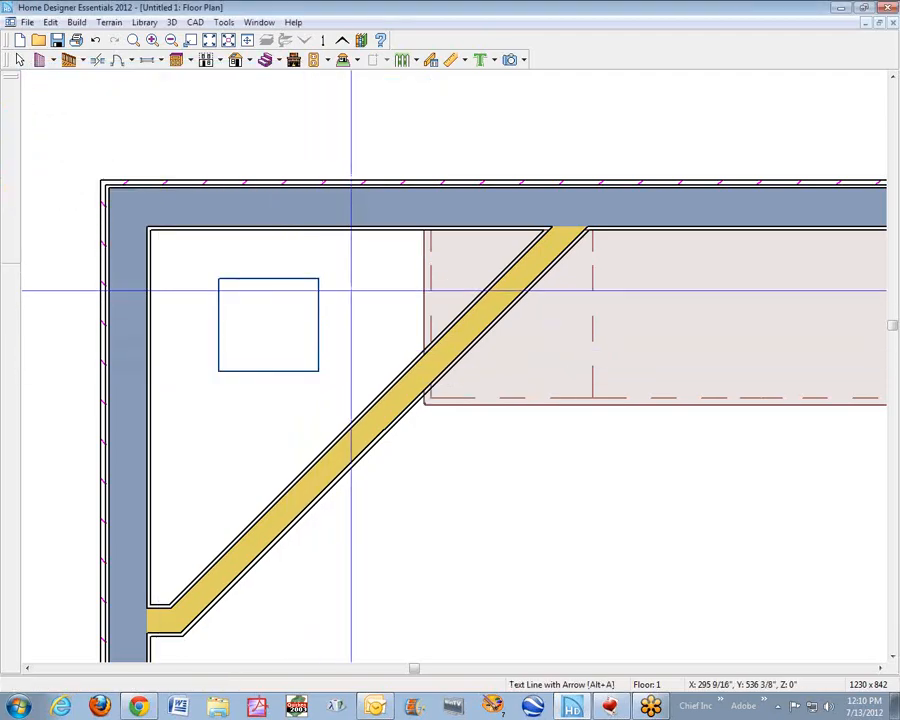
left_click(300, 372)
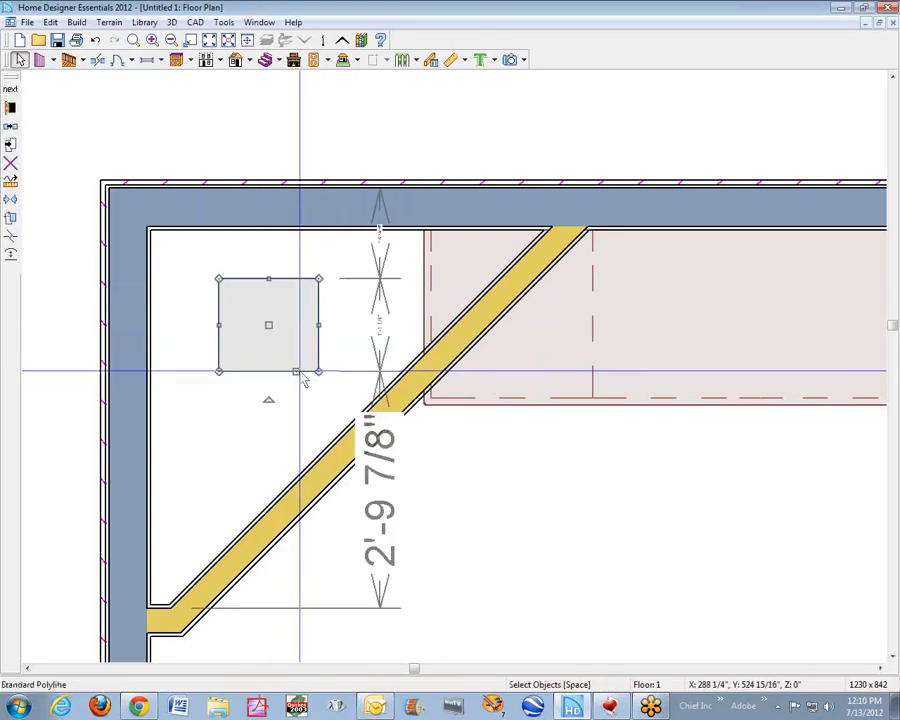
left_click_drag(319, 371, 330, 296)
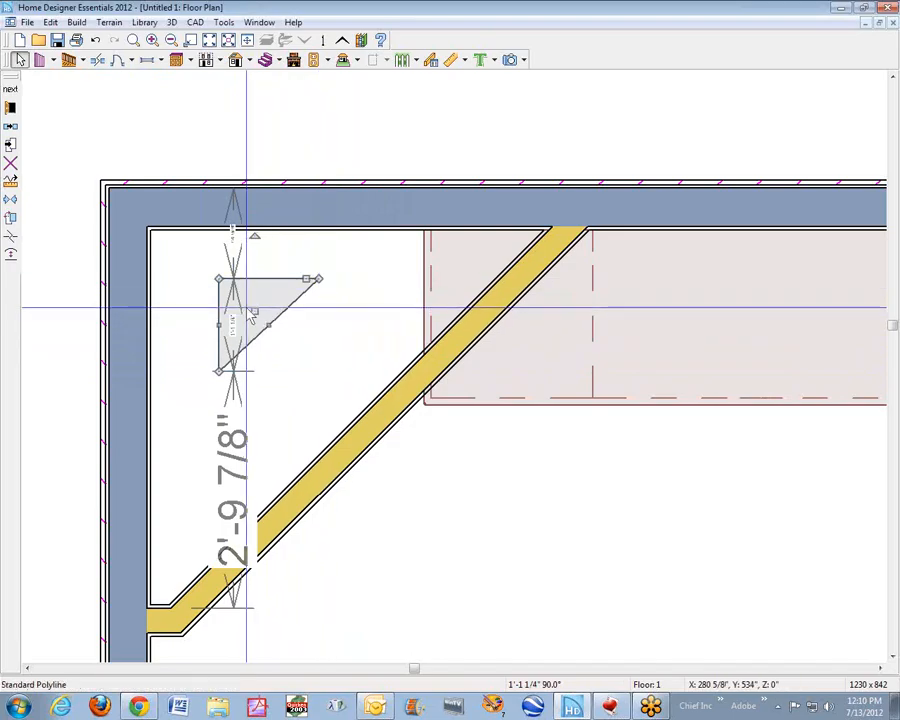
- Fit the triangle over the cabinet corner between the exterior wall and the diagonal wall, making it about 1'-6 9/16" wide
left_click_drag(257, 310, 418, 295)
scroll(380, 370, "up", 5)
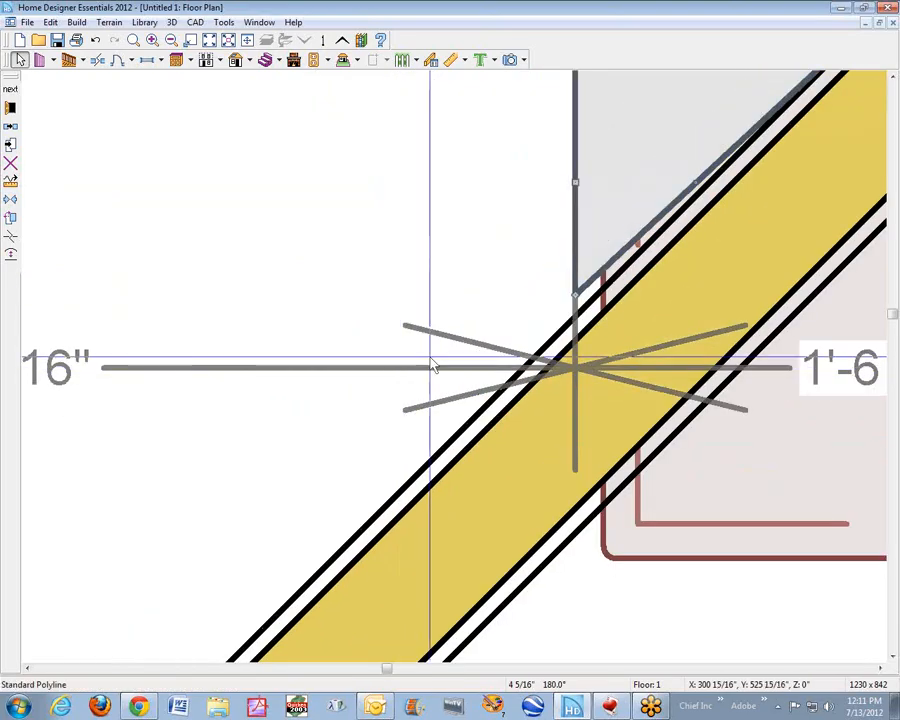
mouse_move(575, 291)
left_mouse_down()
mouse_move(573, 311)
mouse_move(574, 296)
left_mouse_up()
scroll(546, 283, "down", 5)
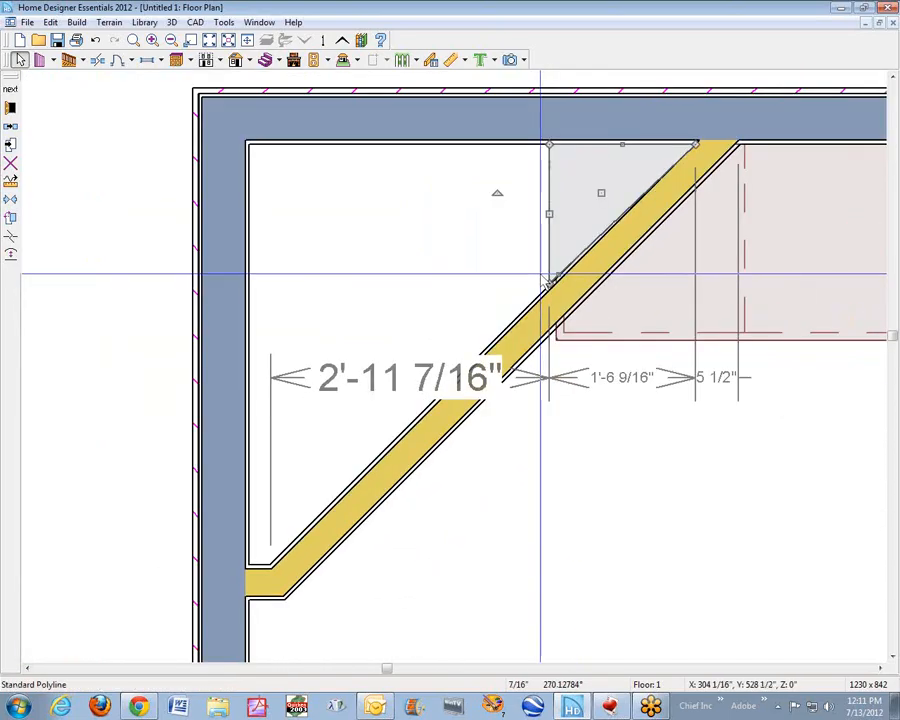
scroll(175, 438, "down", 1)
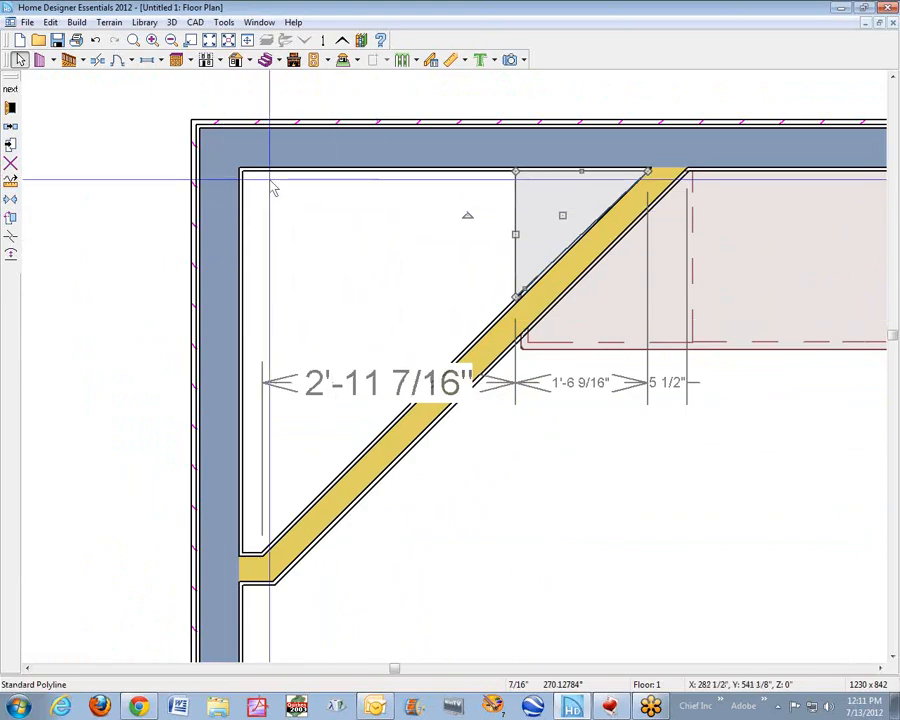
- Set the triangle's line color to white
left_click(10, 110)
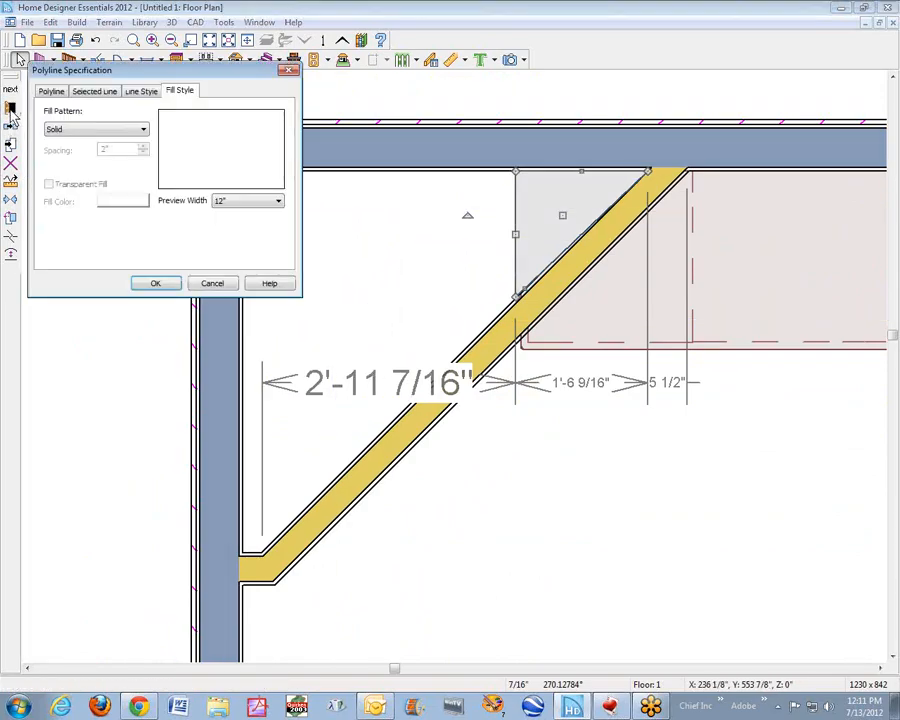
left_click(141, 91)
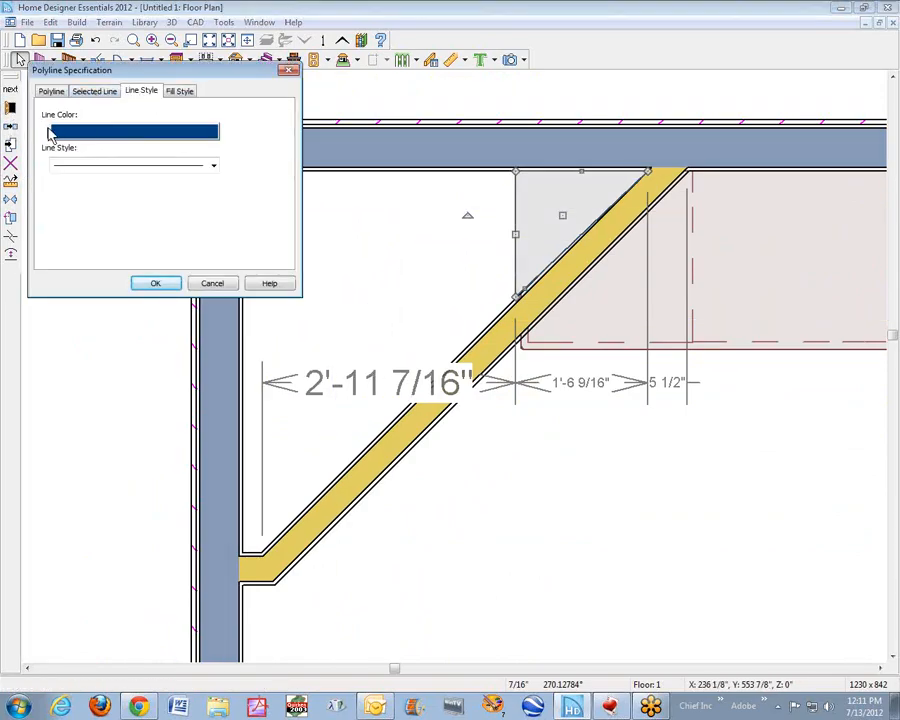
left_click(86, 133)
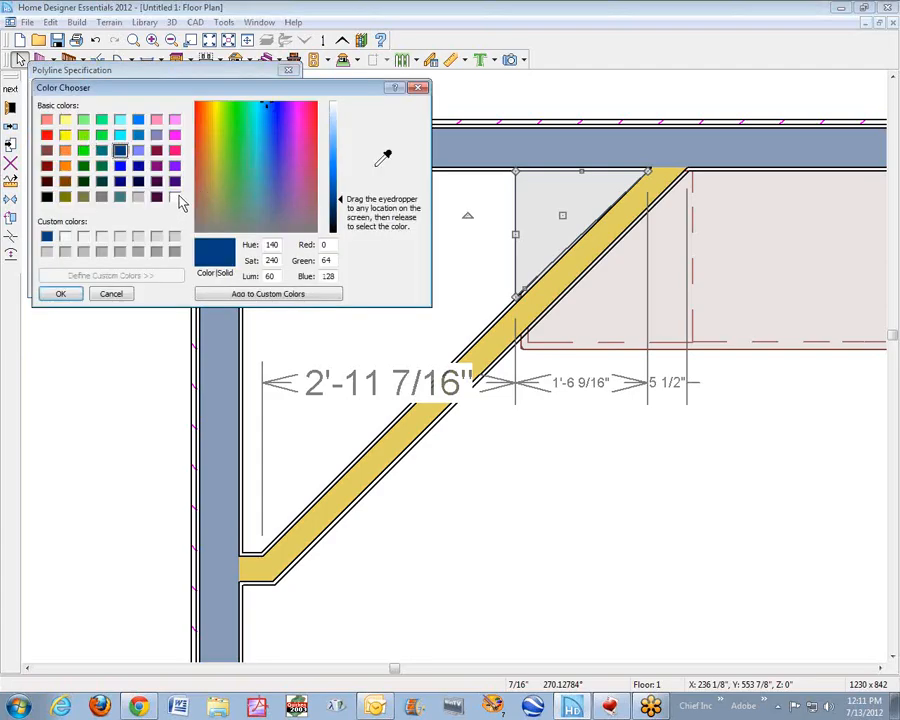
left_click(58, 295)
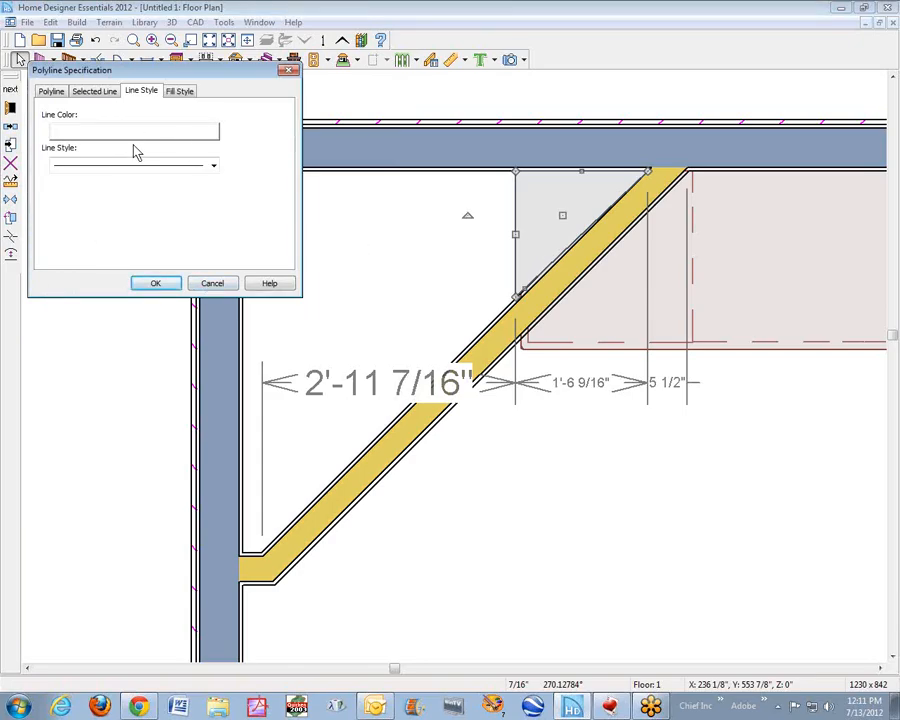
left_click(184, 91)
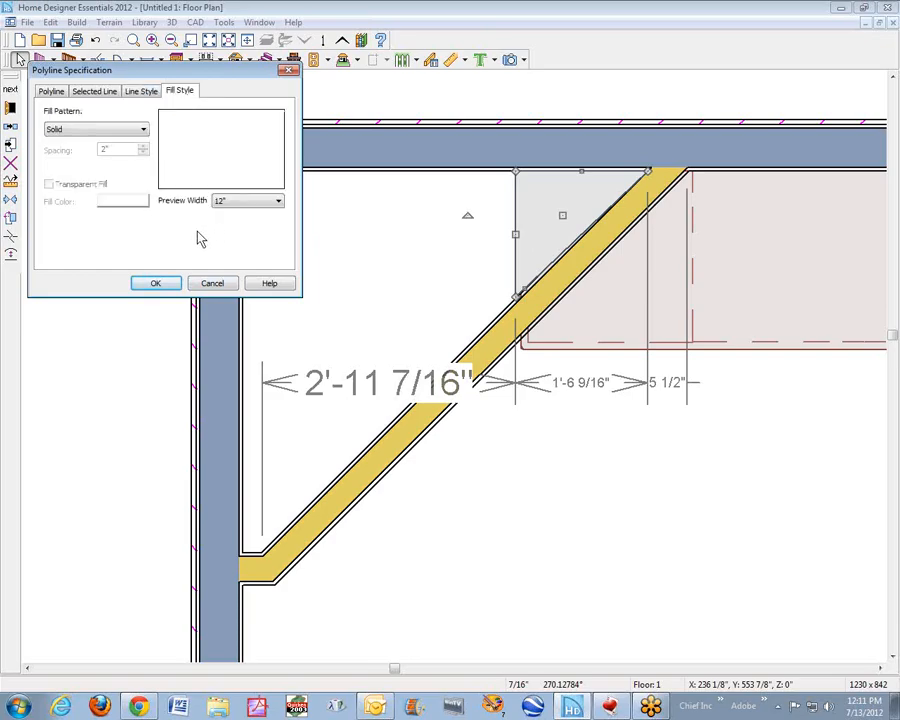
left_click(156, 284)
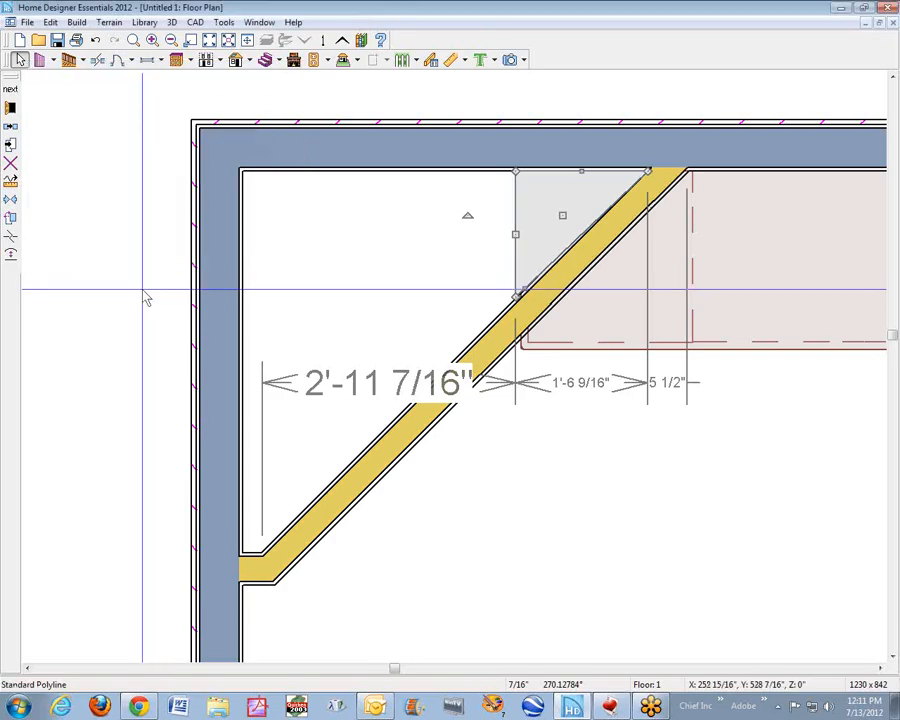
left_click(146, 298)
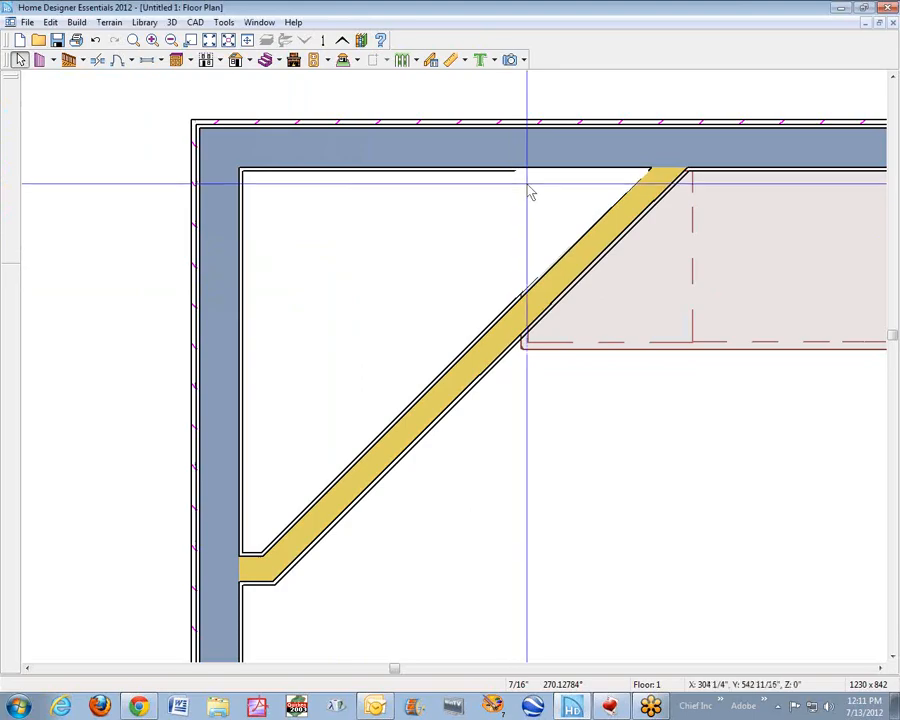
- Pull the triangle's edge along the exterior wall and its sharp corner at the diagonal wall slightly inward, off the wall lines
scroll(615, 190, "up", 1)
scroll(605, 185, "up", 1)
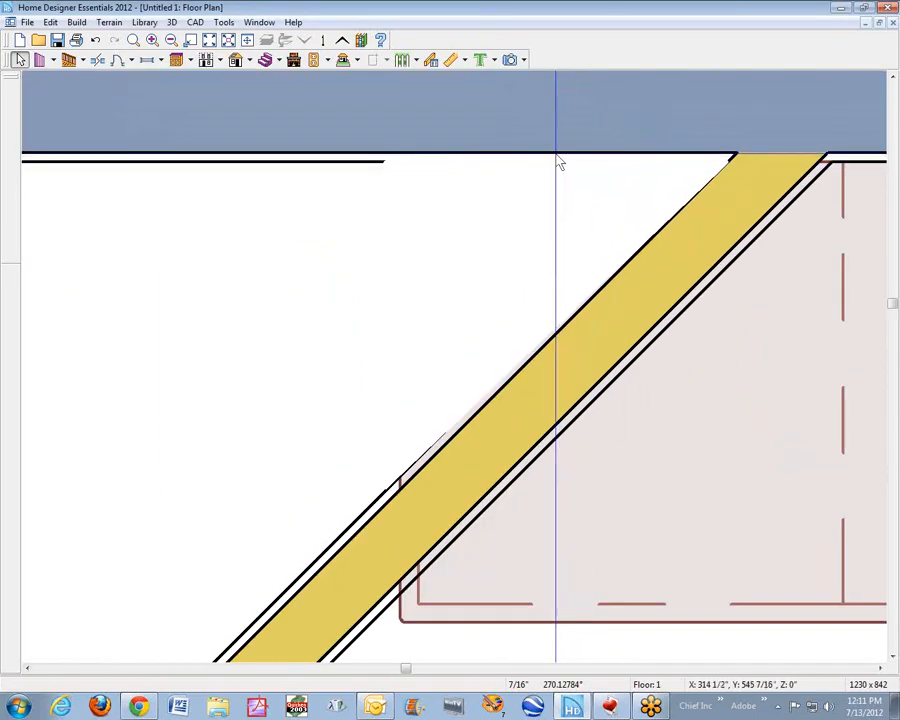
left_click(558, 163)
left_click(558, 165)
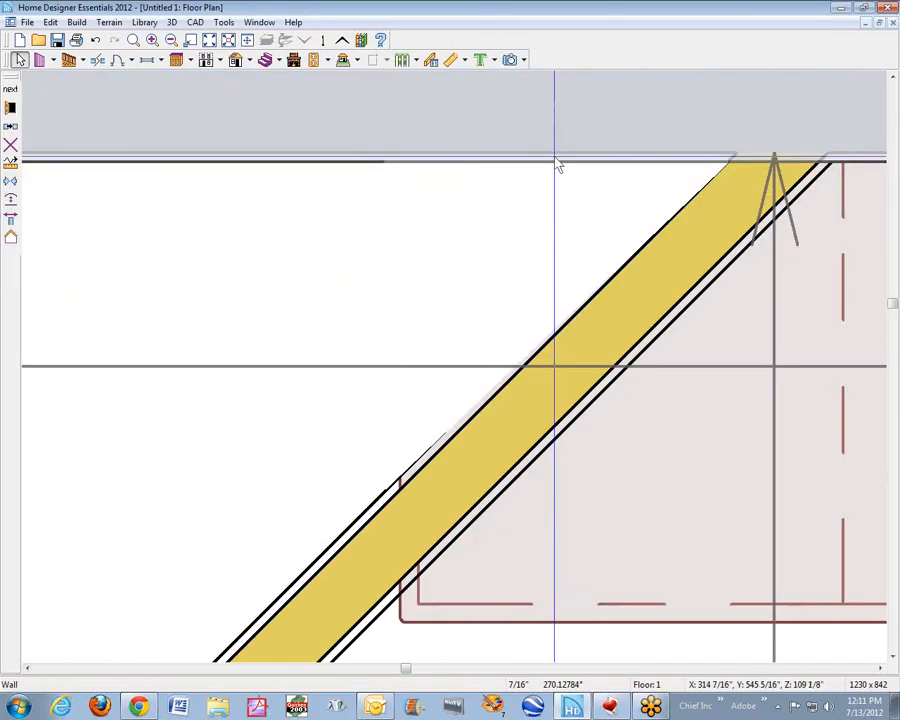
left_click(556, 169)
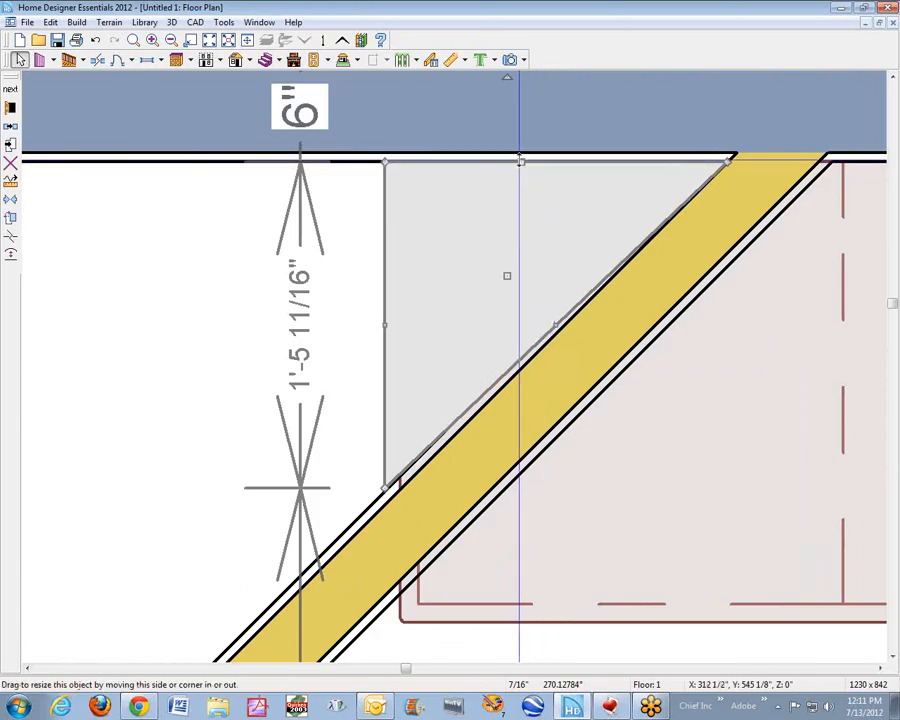
left_click_drag(520, 162, 520, 163)
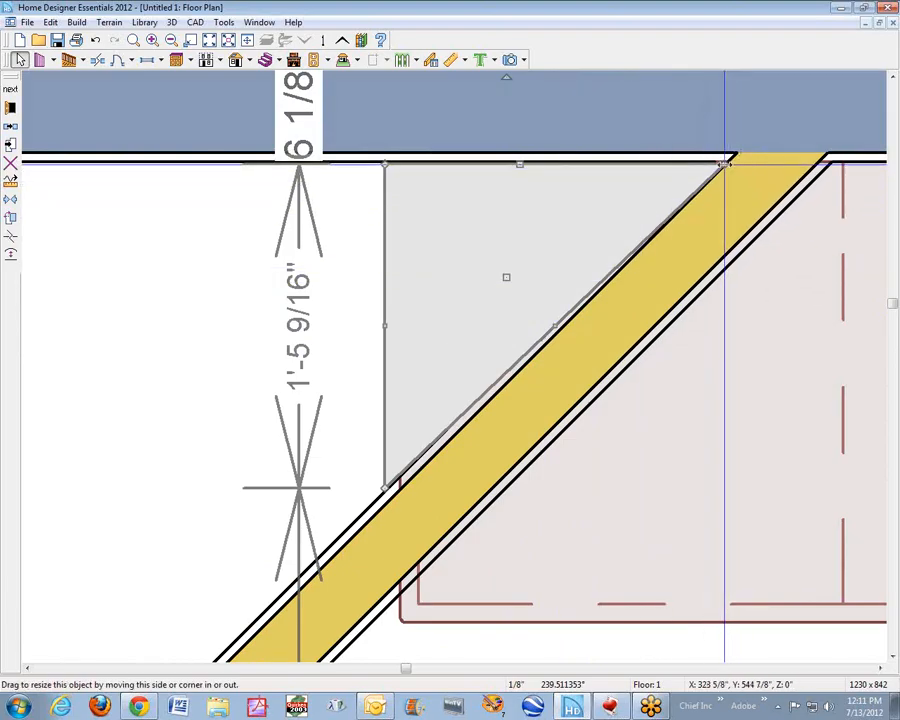
left_click_drag(720, 163, 716, 162)
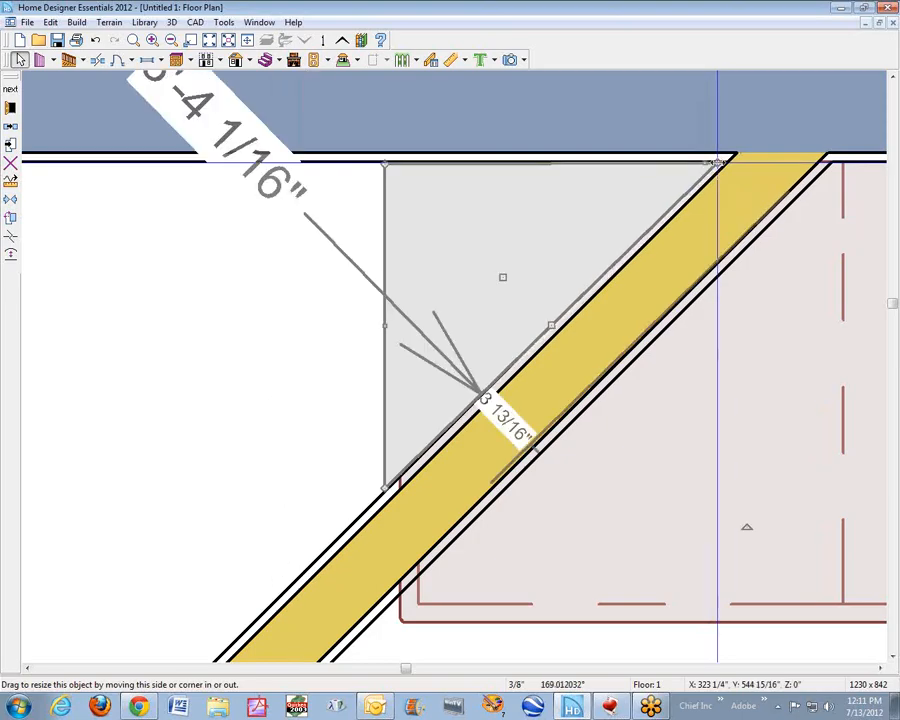
key("Delete")
scroll(710, 225, "down", 3)
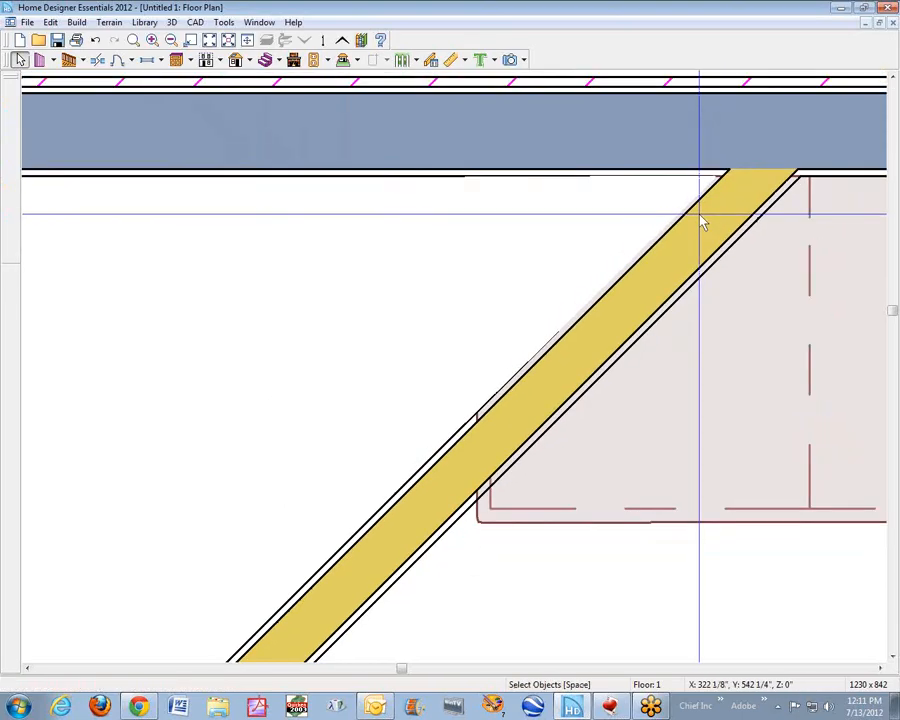
- Reselect the triangle and shift its diagonal edge slightly away from the diagonal wall's face
left_click(644, 256)
scroll(643, 250, "up", 3)
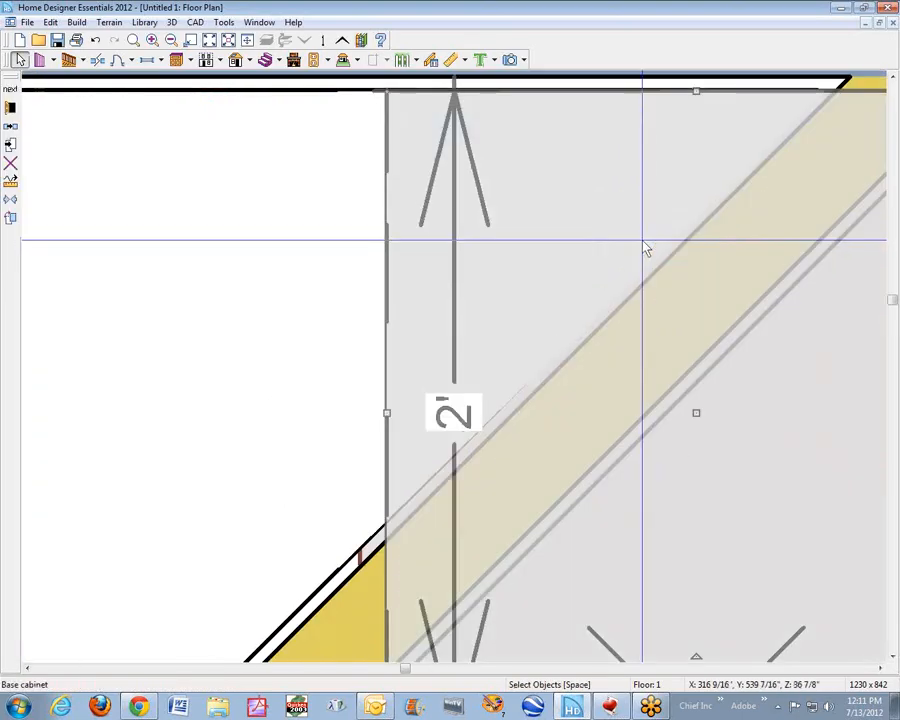
key("Tab")
key("Tab")
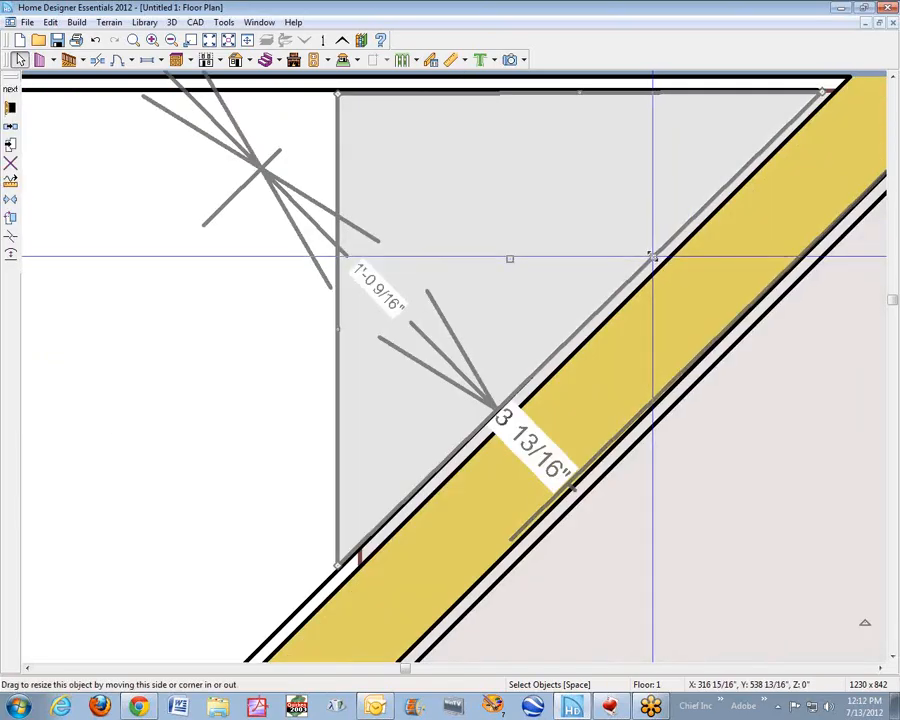
left_click_drag(650, 256, 648, 257)
scroll(648, 257, "down", 5)
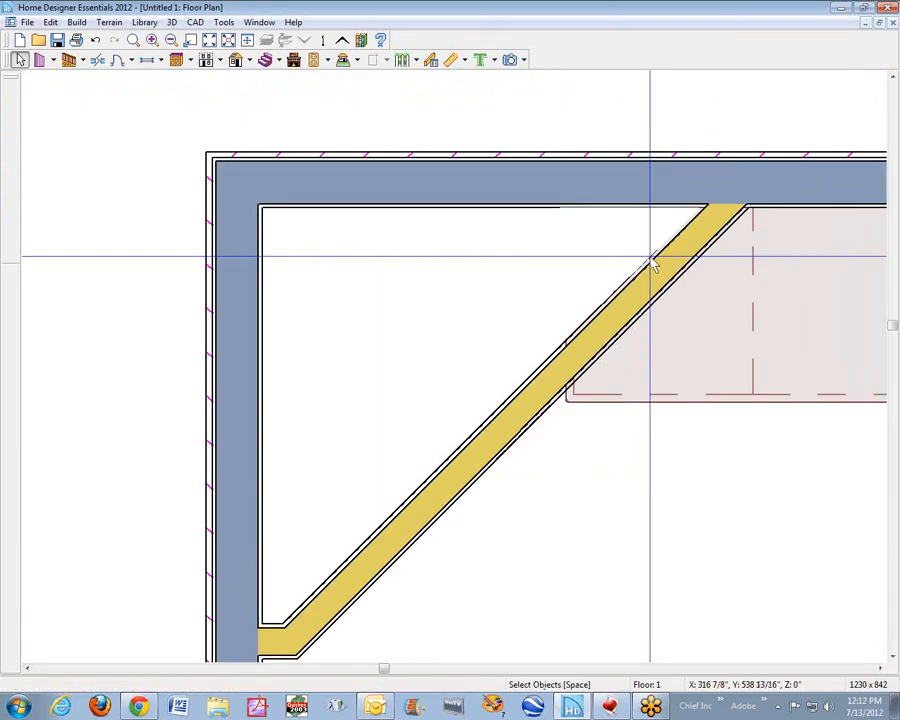
scroll(618, 270, "down", 1)
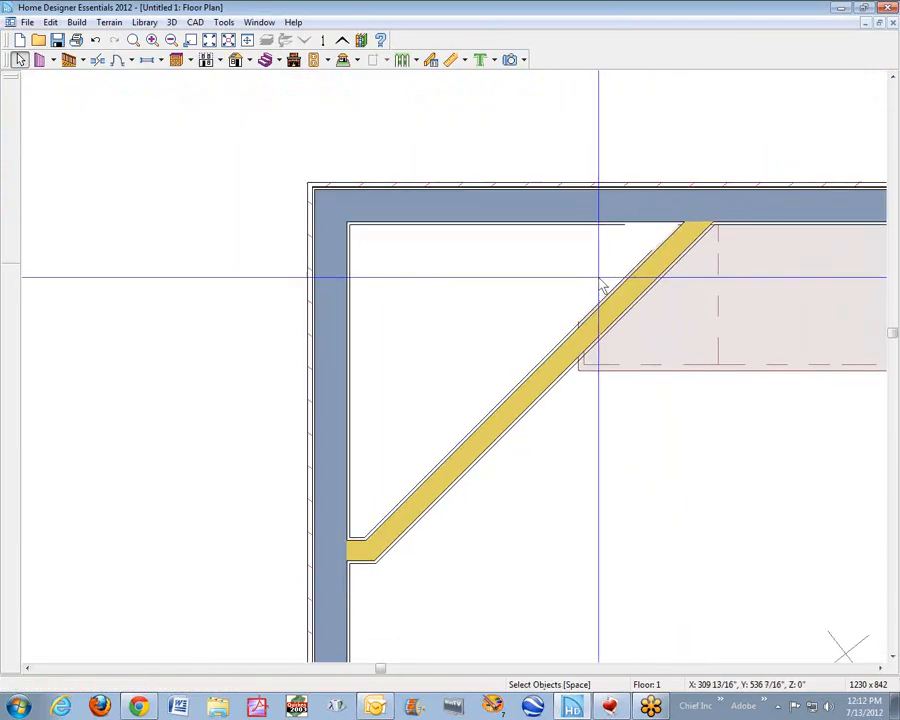
- Check the cabinet and countertop at the diagonal wall in the 3D camera view and return to the floor plan
left_click(645, 350)
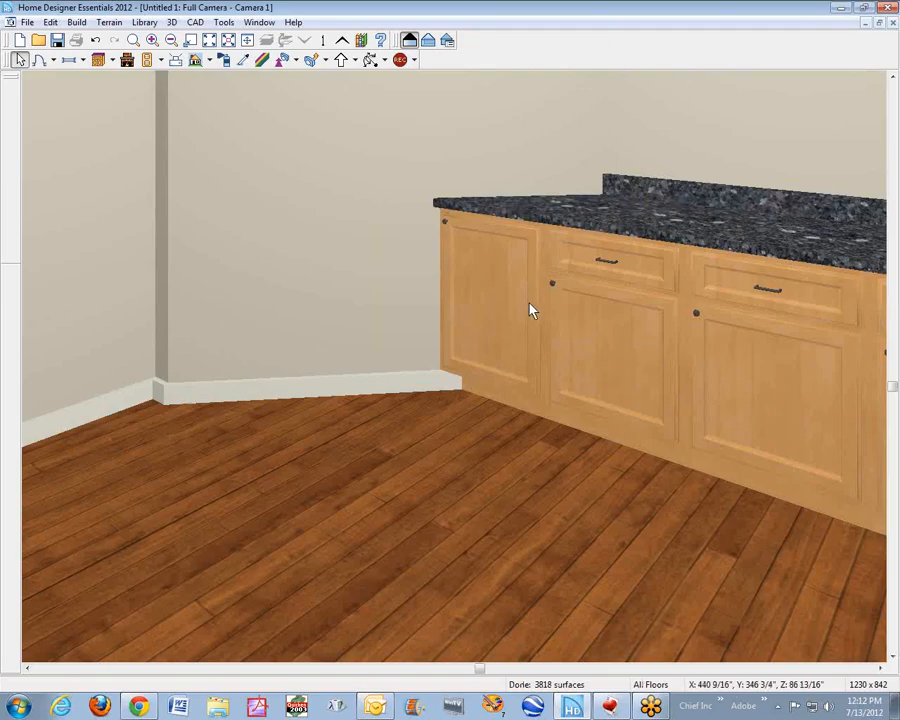
key("ctrl+Tab")
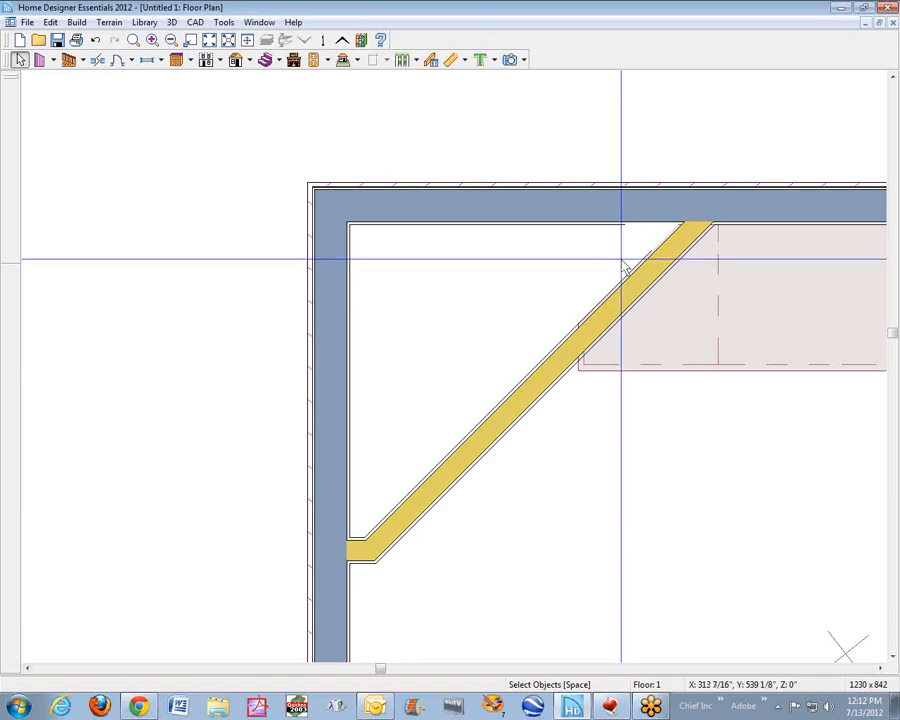
scroll(608, 342, "down", 2)
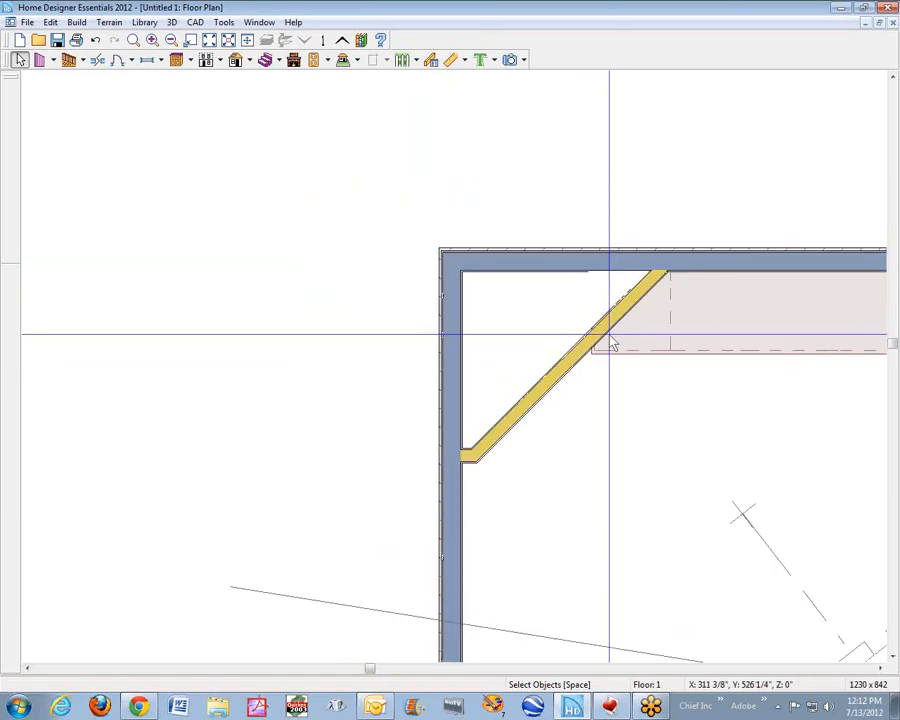